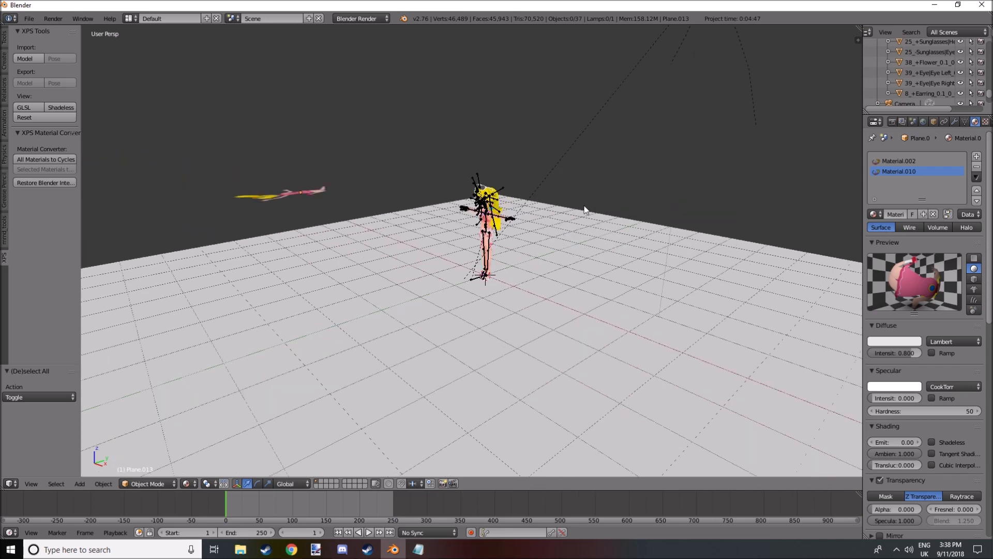
- Delete the white sunglasses frame in front of the standing character's eyes
middle_drag(552, 202, 523, 184)
scroll(489, 243, up, 3)
middle_drag(489, 243, 501, 166)
scroll(490, 210, up, 4)
scroll(488, 210, up, 4)
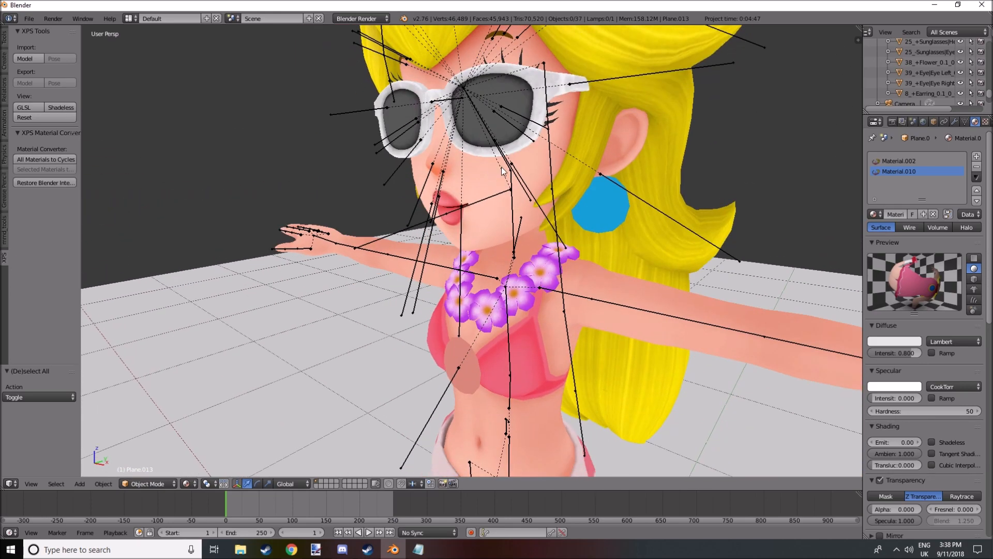
right_click(519, 82)
key(x)
click(533, 83)
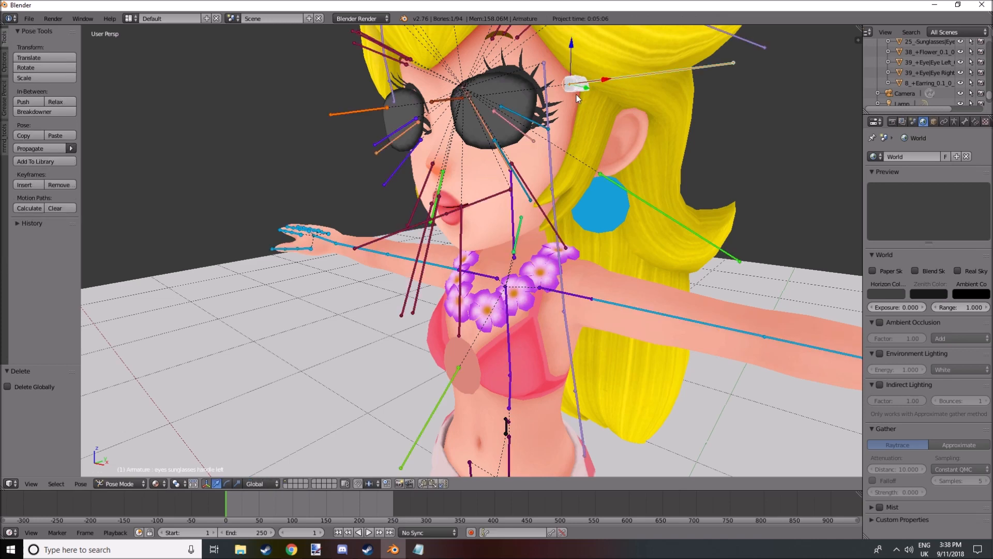
- Delete the leftover sunglasses handle and the dark lens mesh covering the character's eyes
right_click(577, 88)
key(x)
click(543, 88)
right_click(523, 93)
key(x)
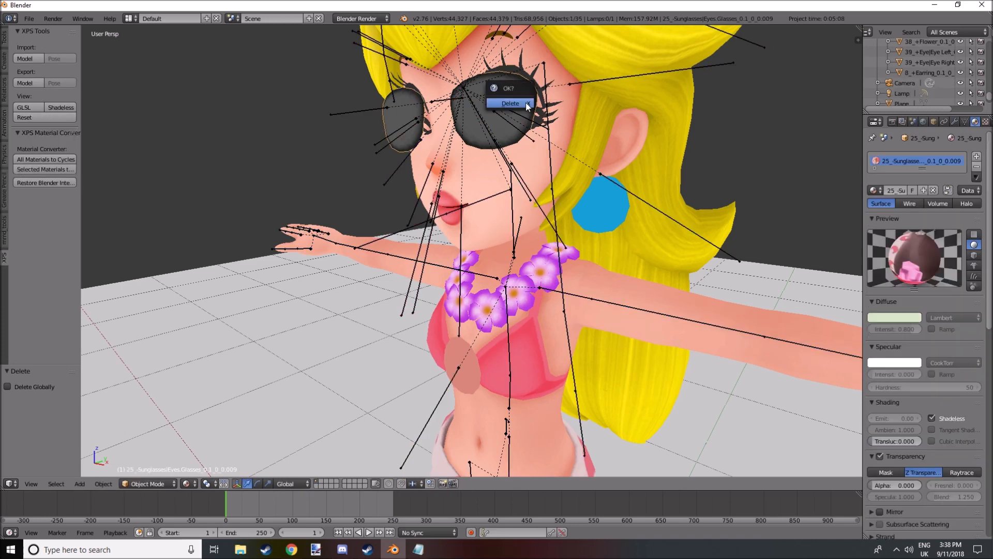
click(527, 104)
- Delete the Eyelid Open Left mesh from the character's face
right_click(529, 107)
right_click(503, 67)
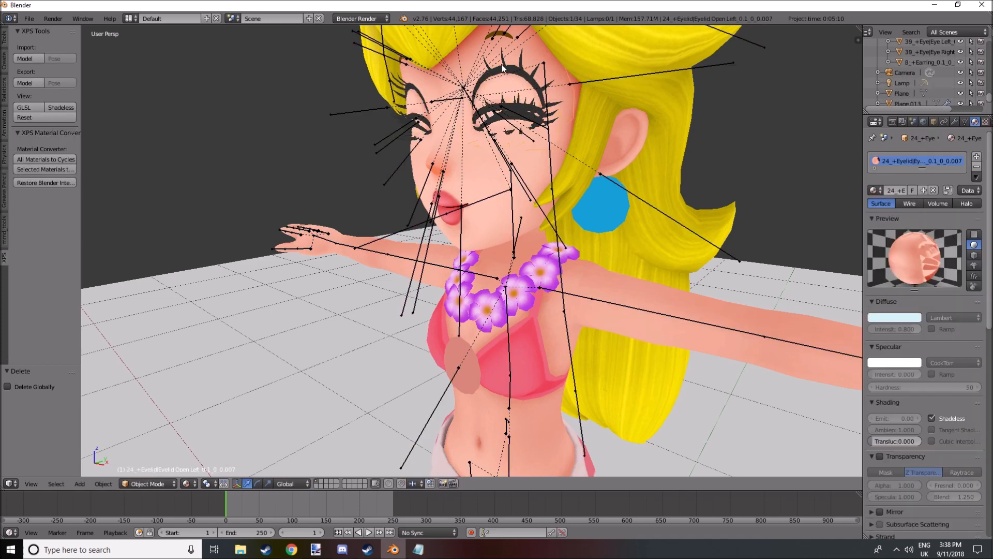
middle_drag(522, 98, 501, 131)
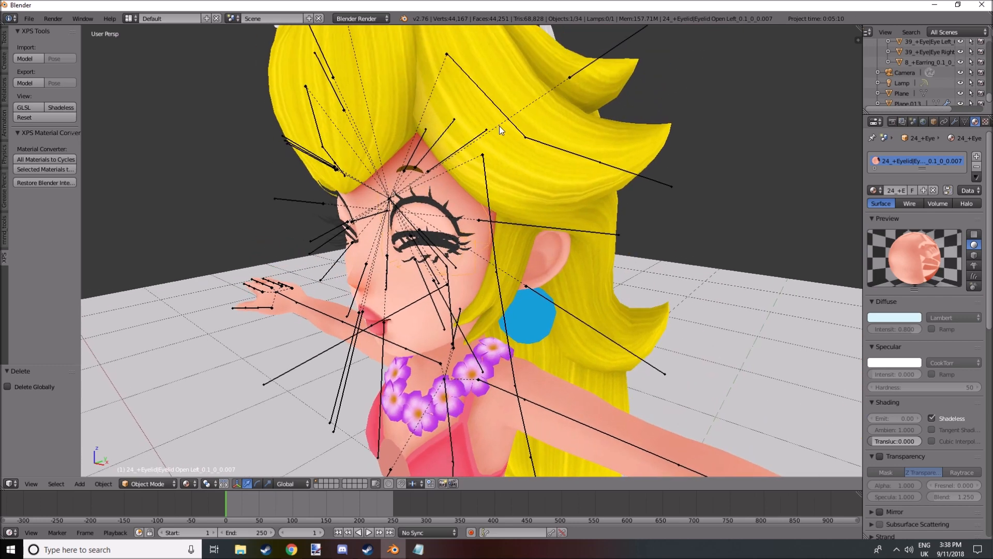
middle_drag(434, 206, 435, 204)
key(x)
click(424, 206)
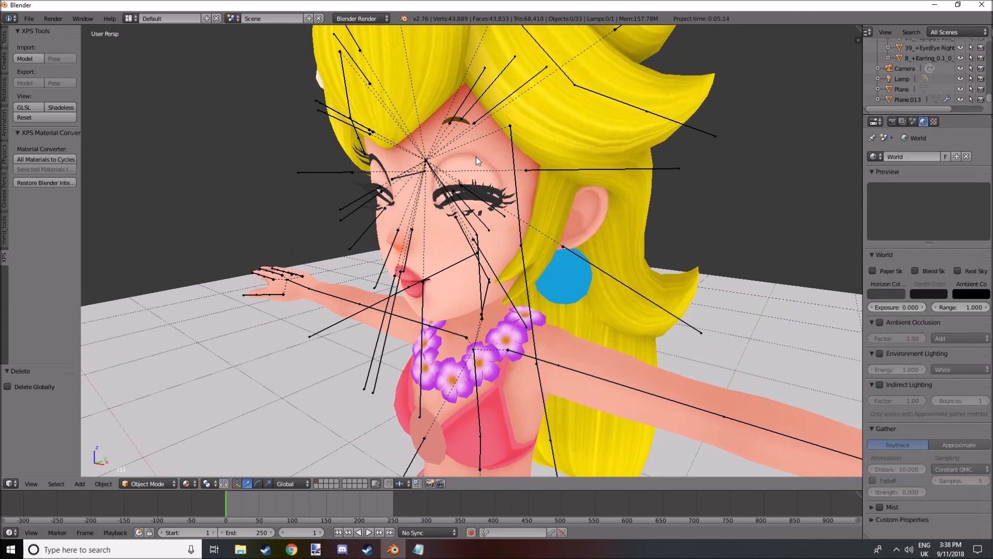
- Raise the left upper eyelid bone about 0.033 along Z to open the eye
right_click(484, 202)
right_click(481, 207)
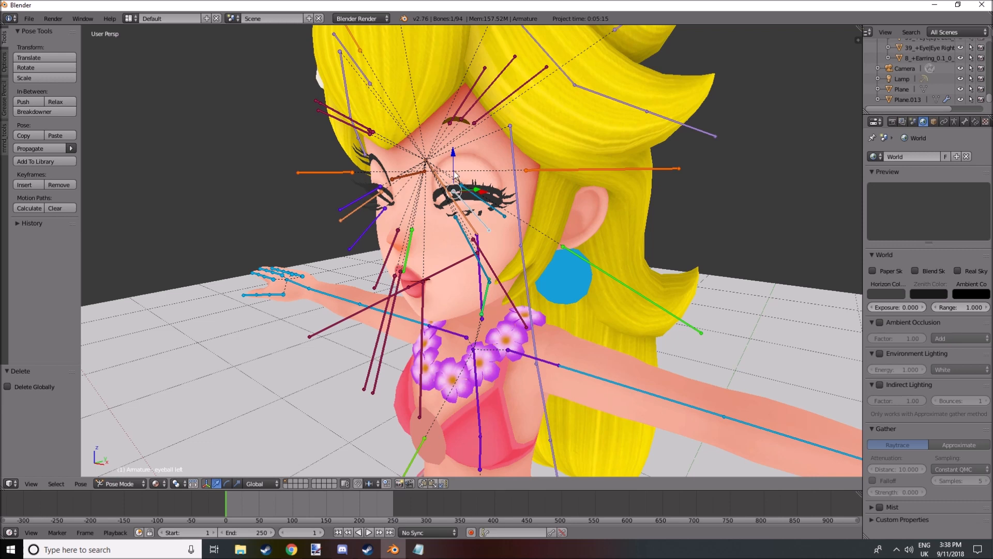
right_click(494, 203)
drag(461, 160, 461, 142)
- Delete the Eyelid Smile Left mesh and the other surplus lash mesh on the left eye
right_click(480, 195)
key(x)
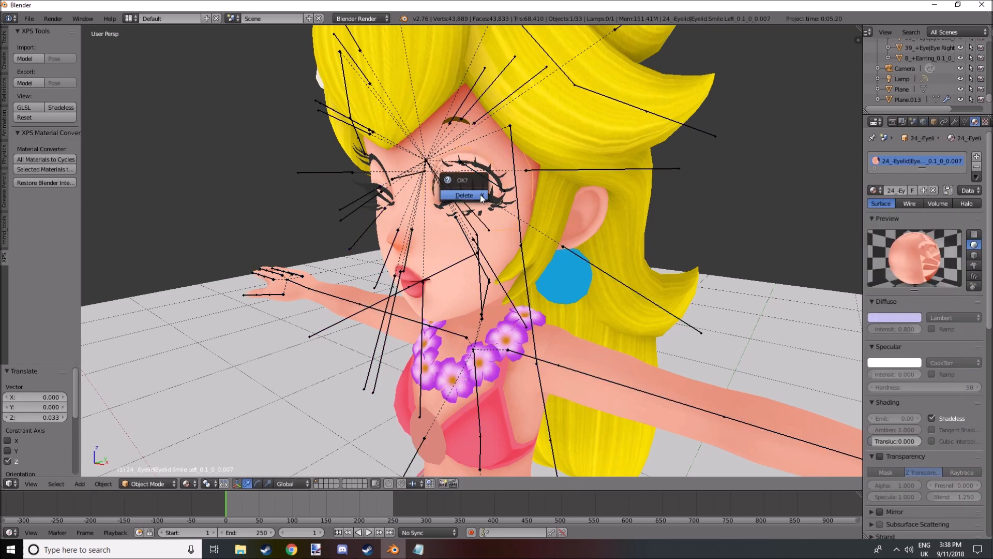
click(480, 194)
right_click(480, 198)
key(x)
click(481, 199)
- Raise the right upper eyelid bone about 0.032 along Z
middle_drag(480, 198, 691, 190)
right_click(671, 179)
right_click(661, 176)
drag(665, 162, 665, 144)
- Delete the Eyelid Open Right mesh and the other surplus lash meshes on the right eye
right_click(656, 140)
key(x)
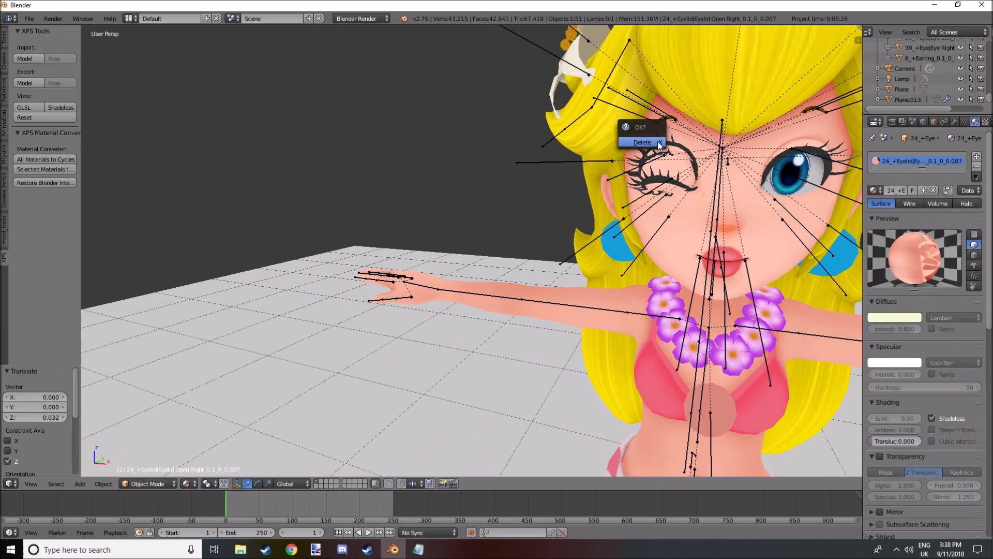
click(657, 141)
right_click(664, 180)
key(ctrl+Tab)
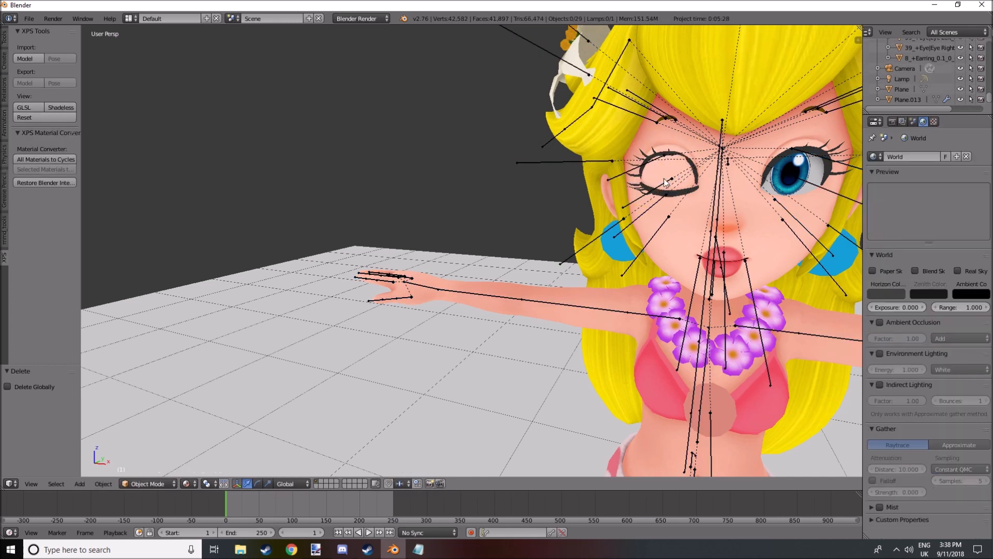
right_click(677, 189)
key(x)
click(691, 189)
- Lift the upper eyelid bones of both eyes along Z, the left one by about 0.011
shift+middle_drag(694, 173, 607, 184)
right_click(522, 183)
key(ctrl+Tab)
right_click(502, 198)
drag(514, 175, 514, 166)
right_click(635, 192)
drag(625, 174, 629, 177)
- Rotate the standing character's root ground bone by -90° about the X axis to lay the figure down
scroll(580, 185, down, 8)
shift+middle_drag(530, 257, 492, 221)
scroll(508, 196, up, 3)
scroll(486, 224, down, 7)
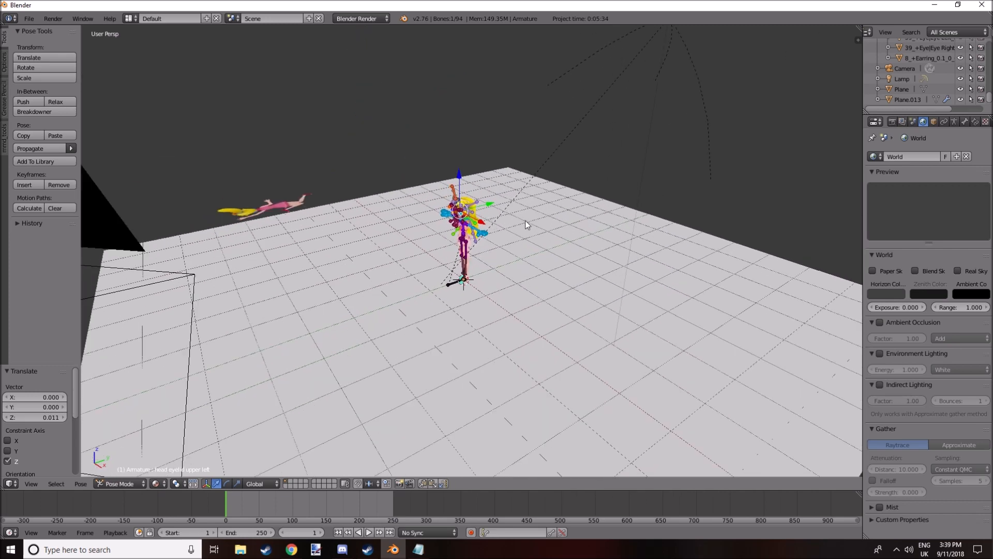
right_click(453, 283)
scroll(451, 280, up, 2)
shift+middle_drag(417, 244, 426, 220)
click(227, 484)
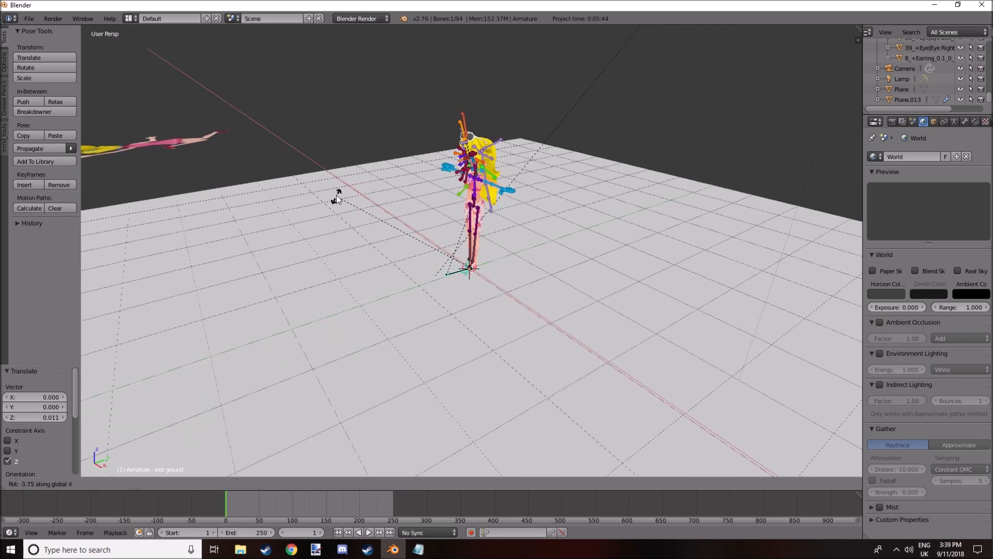
key(r)
text(x)
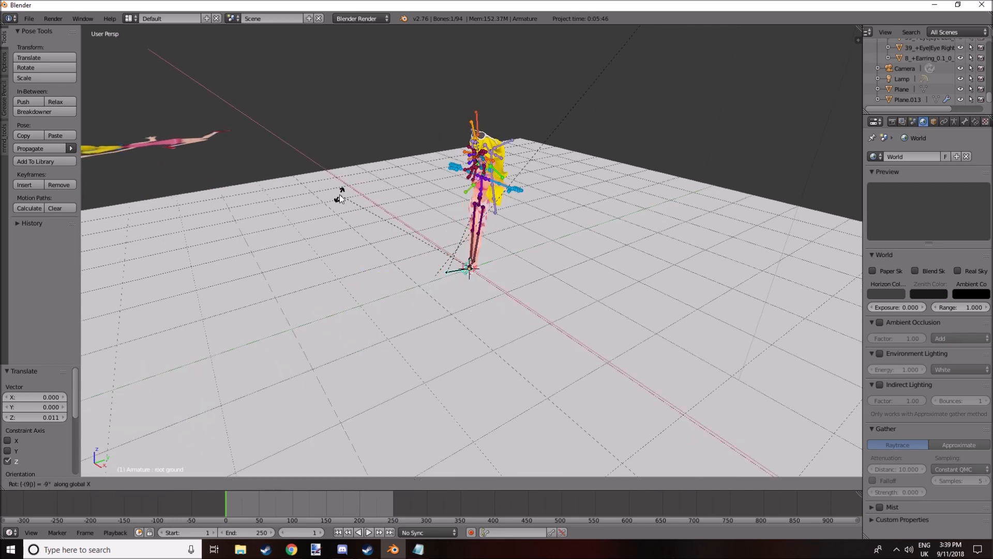
text(-90)
key(Return)
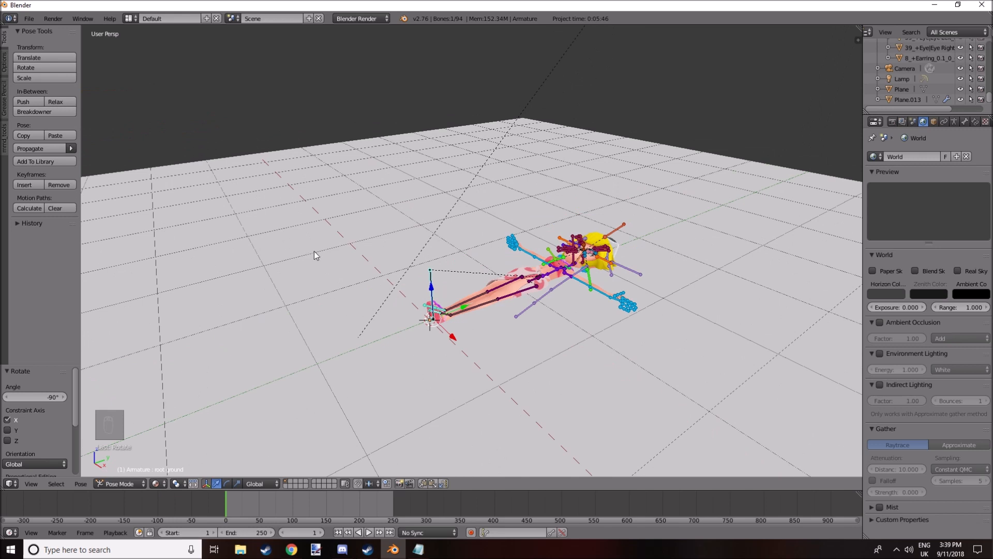
- Delete the large white floor plane beneath the character
right_click(380, 149)
key(Delete)
click(380, 149)
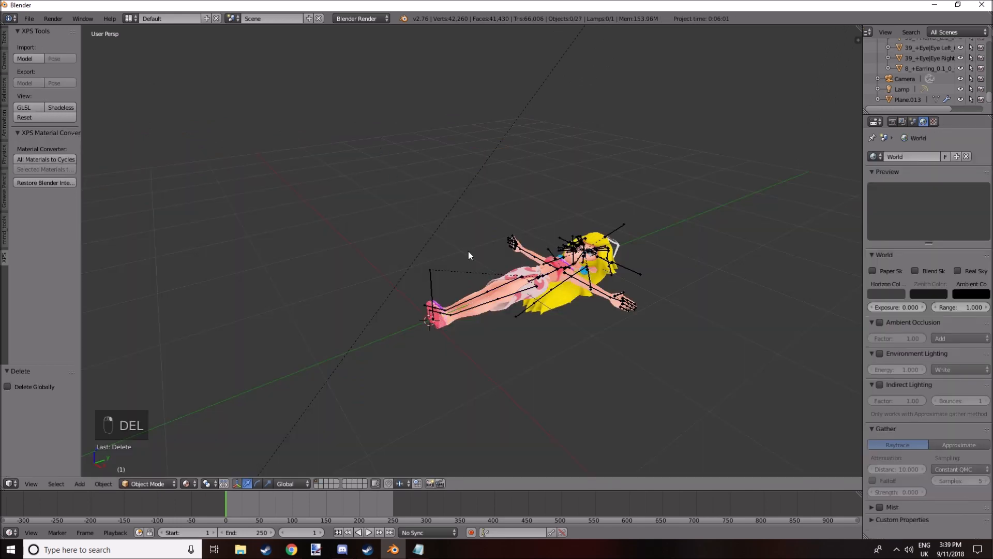
middle_drag(494, 204, 439, 253)
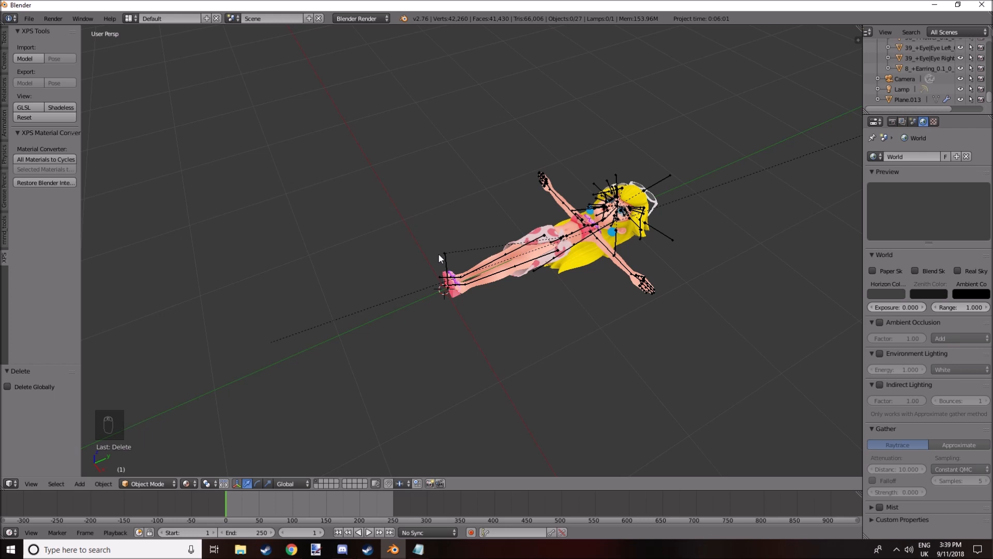
right_drag(442, 263, 564, 234)
right_click(540, 249)
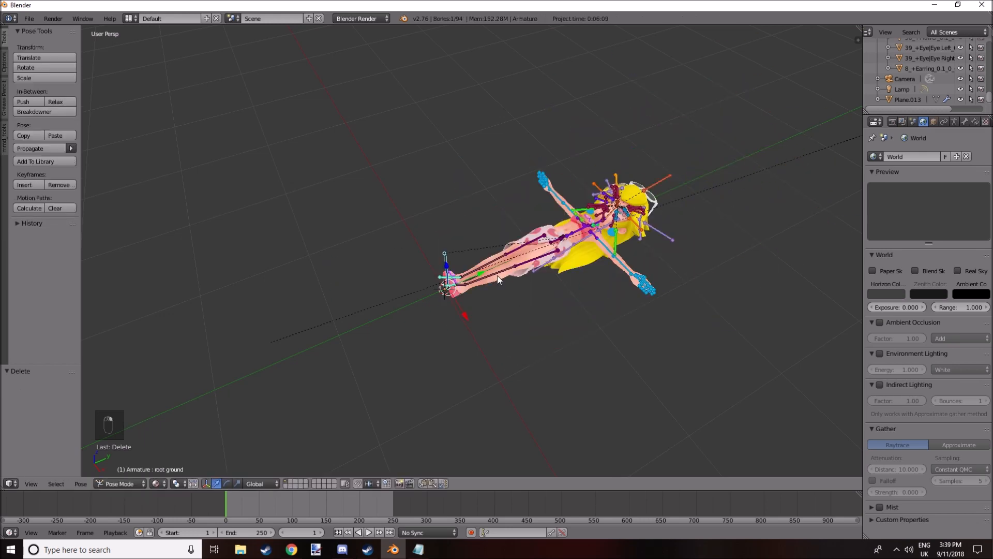
key(a)
scroll(444, 290, up, 2)
middle_drag(444, 305, 470, 259)
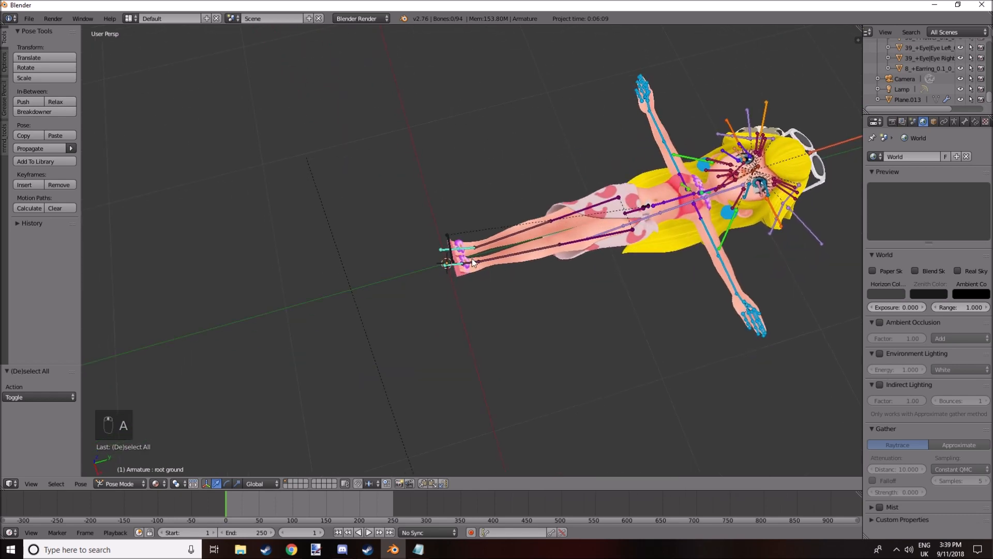
right_drag(451, 263, 346, 304)
right_click(397, 285)
- Clear the camera's rotation and location and rotate it 90° about the global Z axis
scroll(363, 327, down, 3)
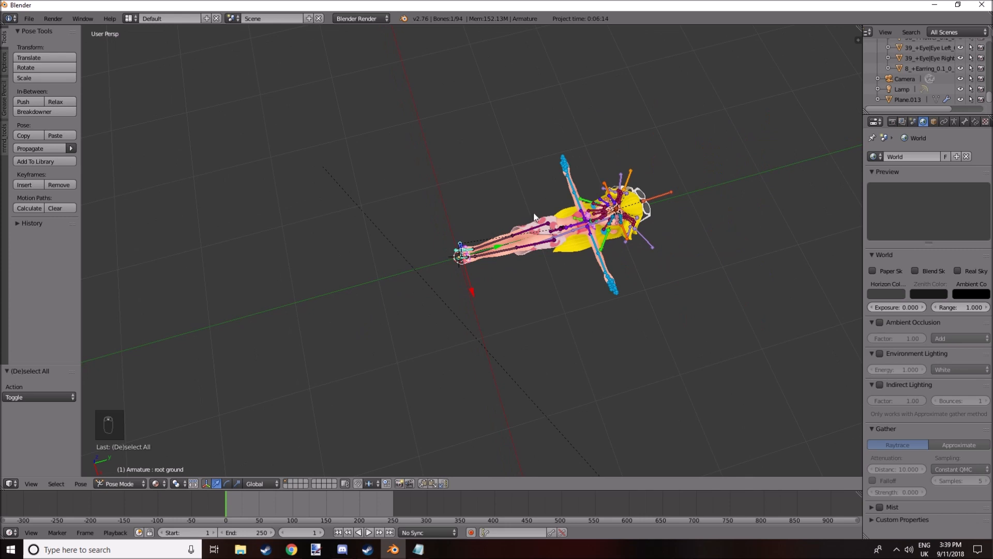
middle_drag(541, 188, 445, 214)
scroll(479, 232, down, 2)
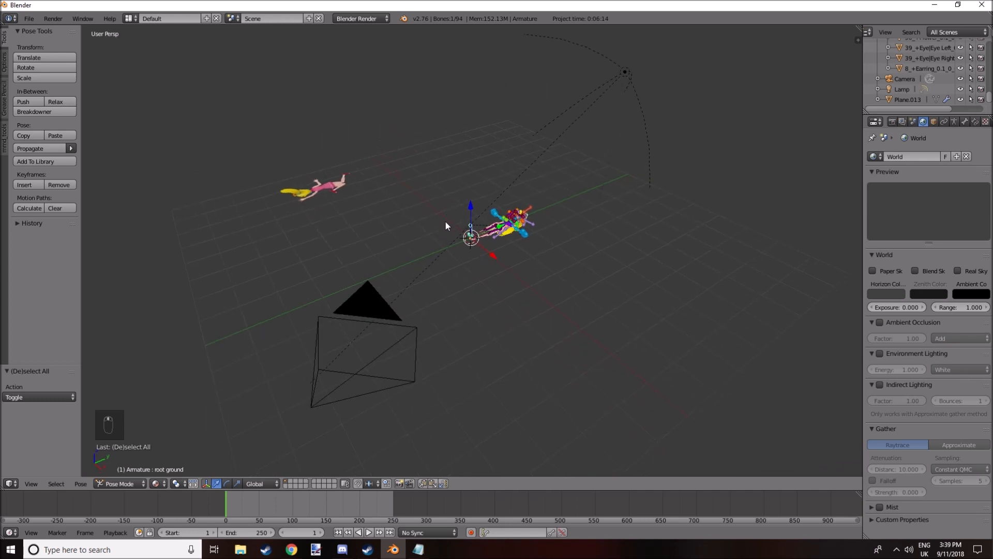
right_click(383, 299)
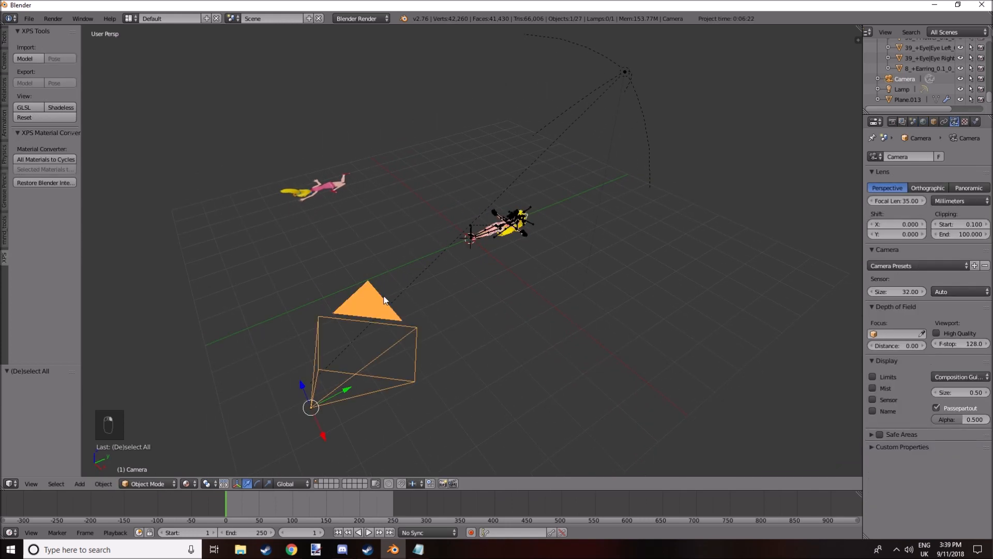
key(alt+r)
key(alt+g)
middle_drag(442, 259, 483, 253)
scroll(481, 258, up, 2)
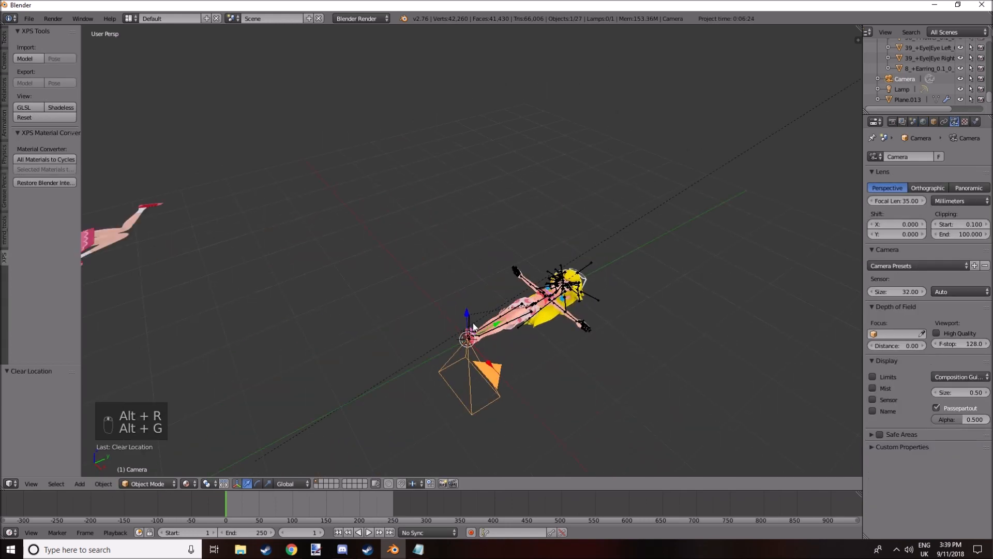
text(rz90)
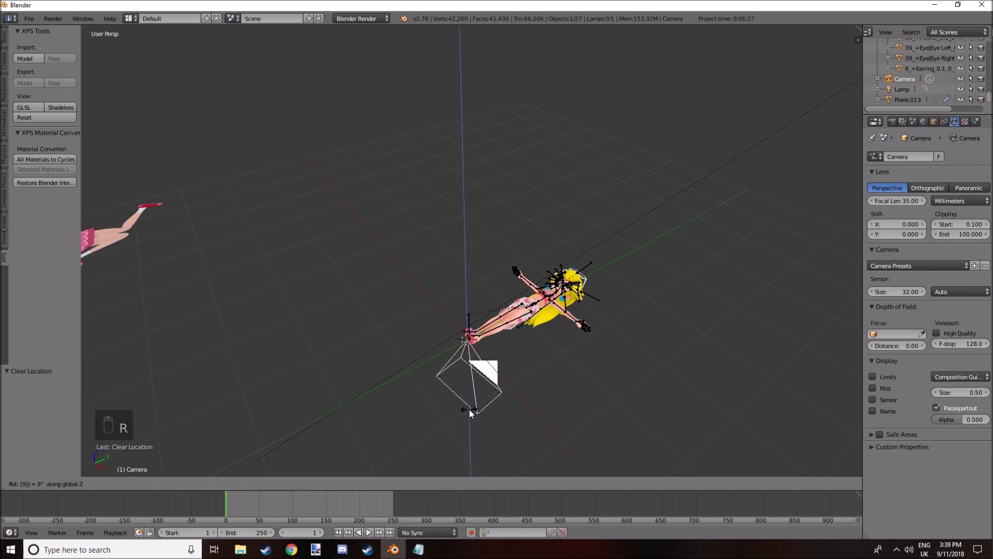
key(Return)
- Move the camera 5 units up along the global Z axis
key(r)
key(z)
key(g)
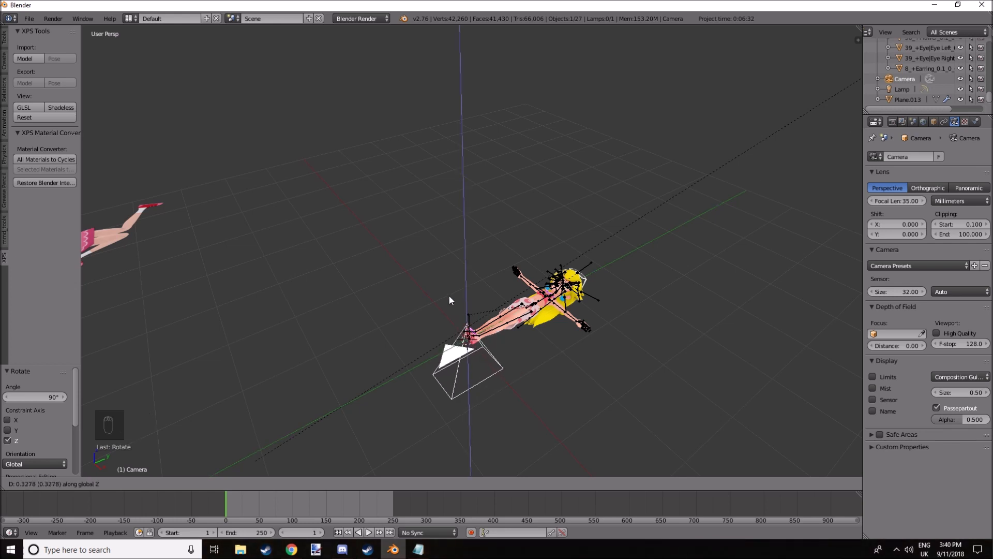
text(5)
key(Return)
- Move the character's root ground bone about -1.434 along Y and look through the camera
right_click(466, 317)
drag(488, 329, 405, 361)
key(KP_0)
scroll(458, 269, up, 4)
- Twist both shoulder bones about the X axis so the palms face the camera, the right one by about -88.8°
right_click(514, 204)
click(226, 483)
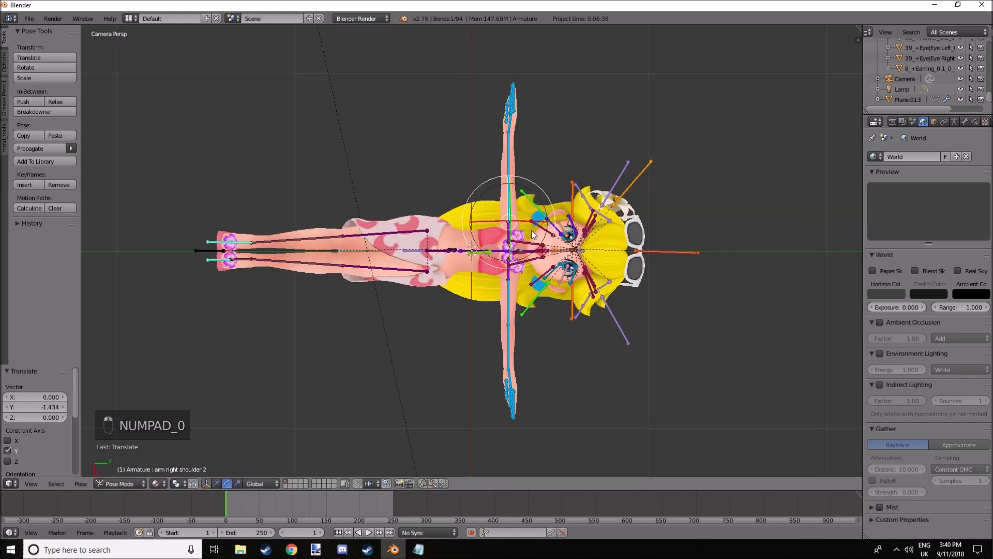
drag(534, 235, 520, 155)
right_click(514, 297)
right_click(511, 297)
key(r)
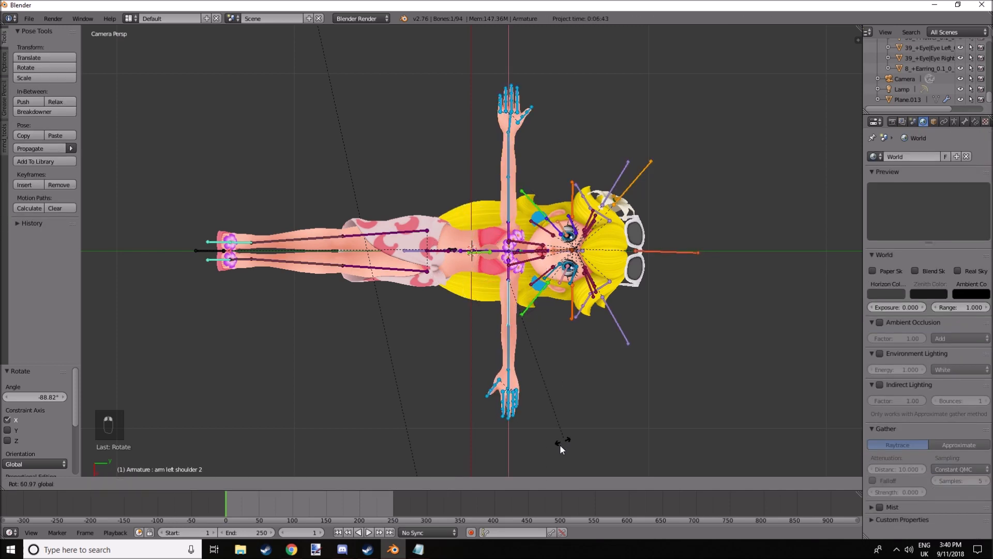
click(474, 77)
- Rotate both upper arms toward the head, the right one by about 12.6°
key(r)
click(577, 276)
right_click(506, 186)
key(r)
click(519, 181)
- Bend both elbows to raise the forearms toward the head, rotating the left elbow about -66.6°
right_click(521, 144)
right_click(522, 142)
key(r)
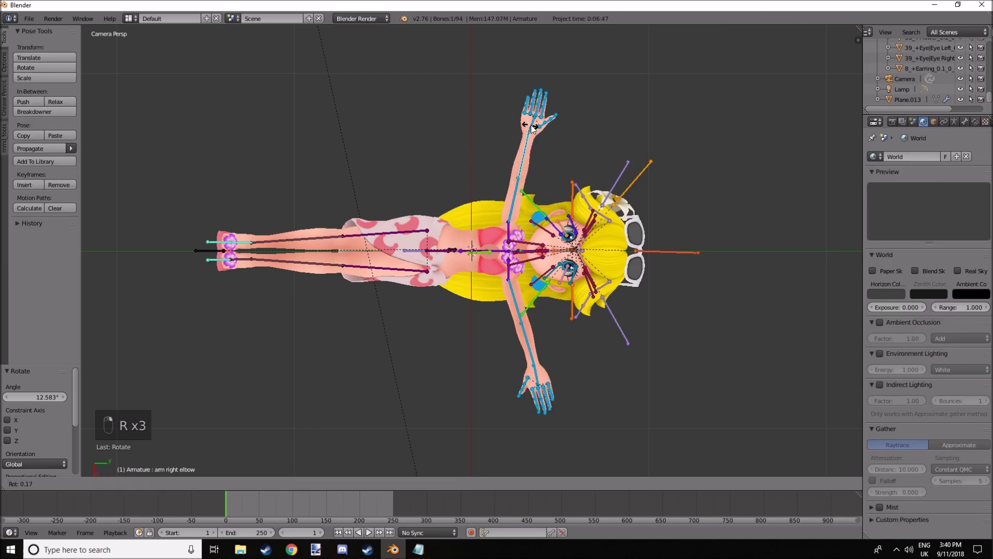
click(562, 141)
right_click(527, 350)
key(r)
click(560, 328)
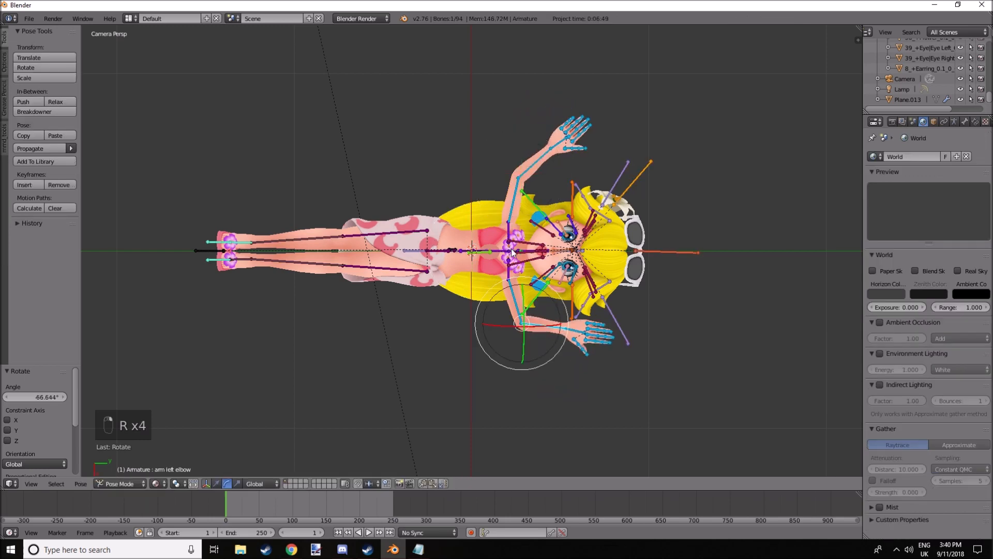
- Move the upper lip bone about -0.001 in X and 0.019 in Y to open the mouth, and deselect all bones
scroll(496, 256, up, 5)
right_drag(613, 243, 647, 245)
scroll(647, 246, down, 8)
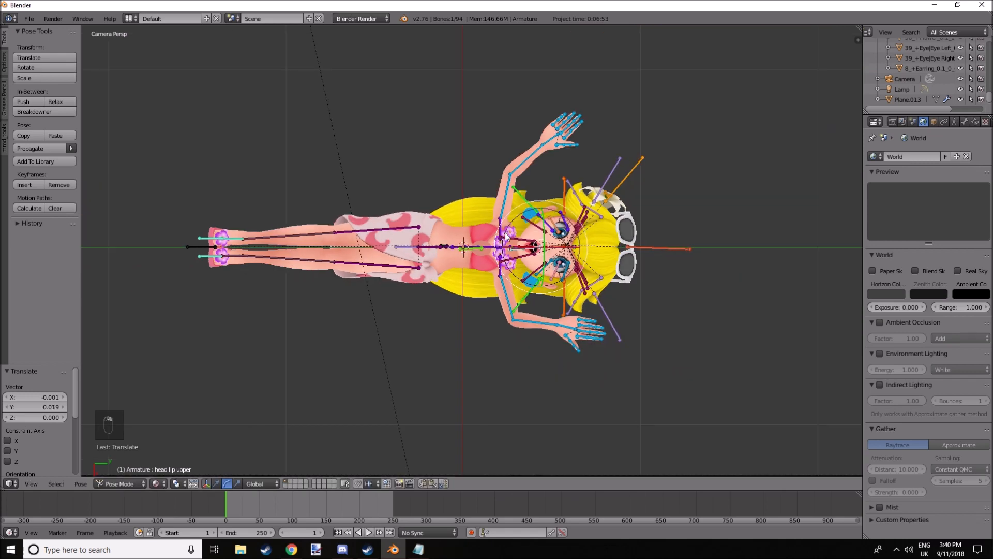
key(a)
- Set the render's alpha shading to Transparent and render the image
click(892, 121)
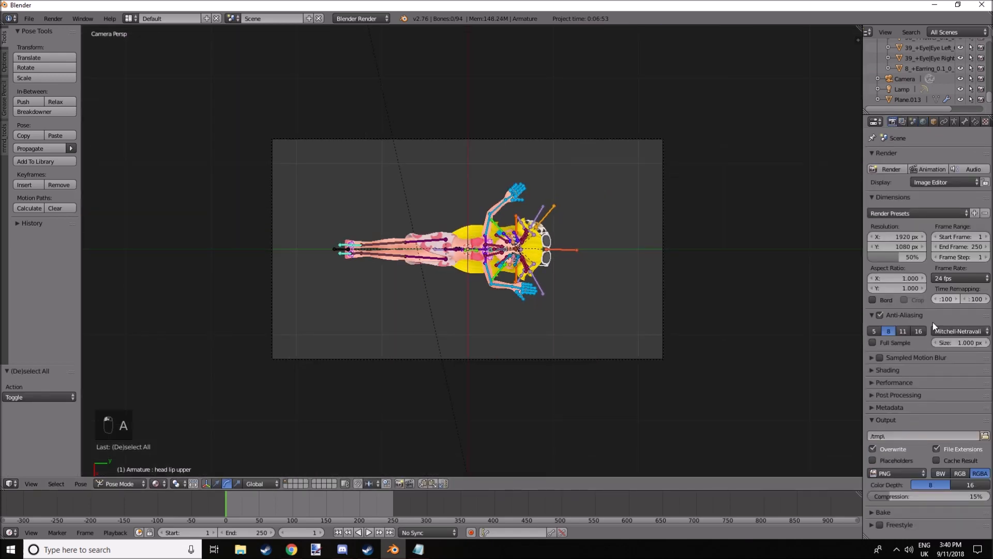
click(909, 371)
click(955, 392)
click(941, 370)
key(F12)
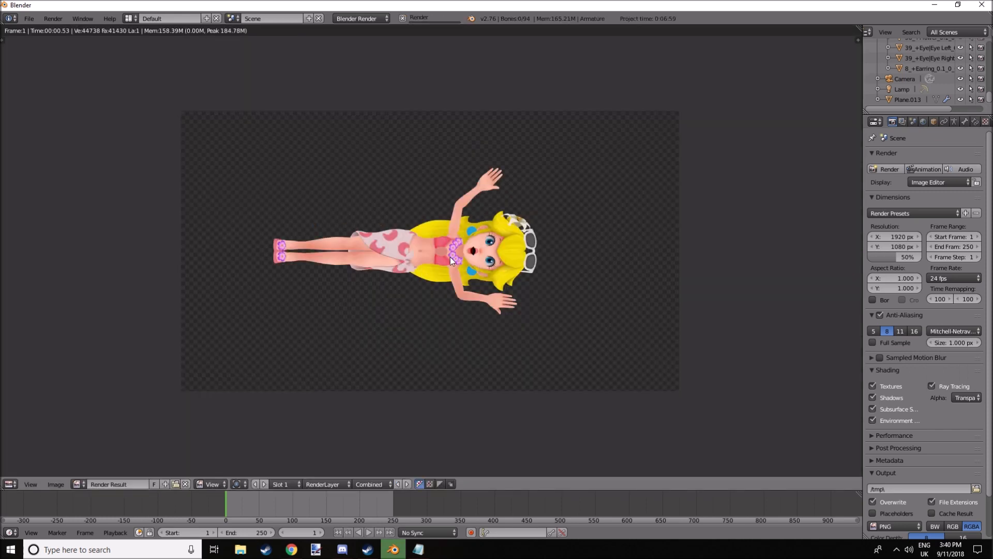
- Set the render resolution scale to 100%, render the image again and return to the 3D view
key(F12)
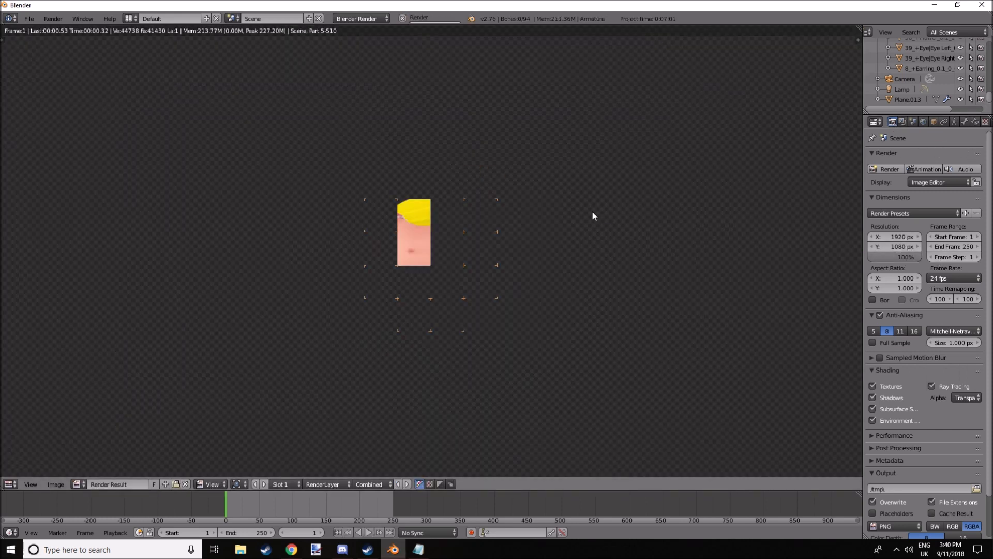
scroll(442, 240, down, 1)
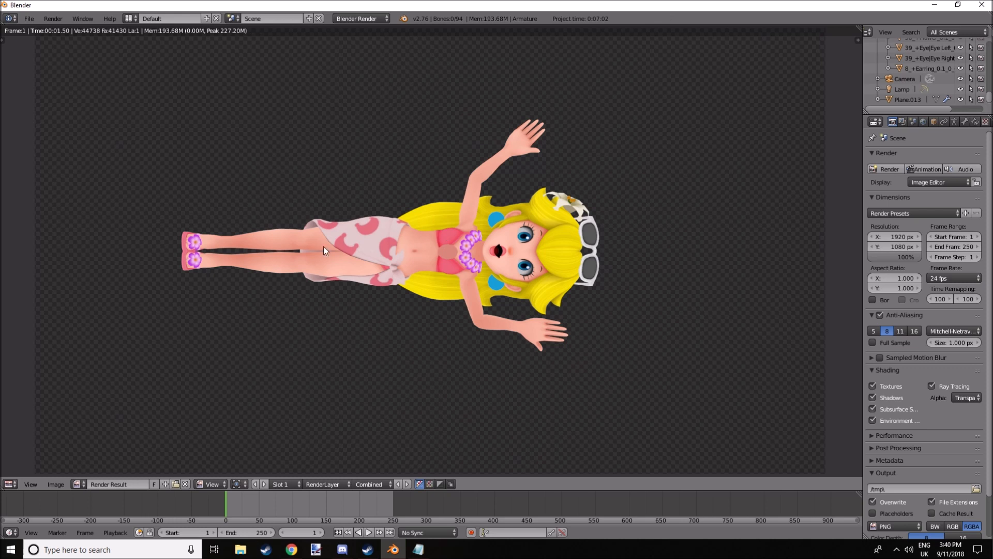
key(F11)
- Spread the character's legs by rotating the left thigh about -8.4° and the right thigh about 14.8°
scroll(406, 255, up, 2)
right_drag(401, 263, 462, 269)
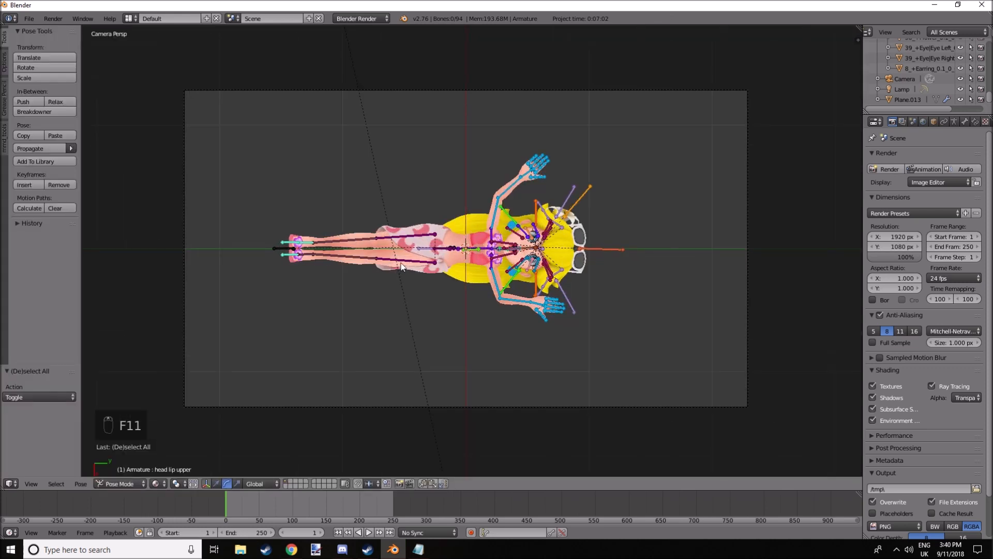
right_click(406, 246)
key(r)
key(r)
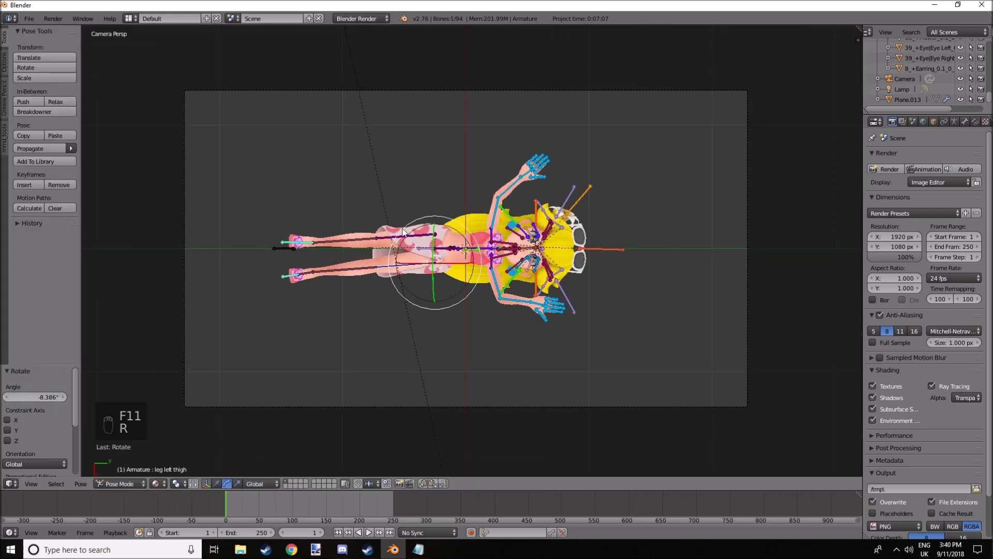
click(394, 229)
- Enlarge the whole character with the root ground bone, move it toward the foot side to centre it in the frame, and deselect all bones
right_click(278, 248)
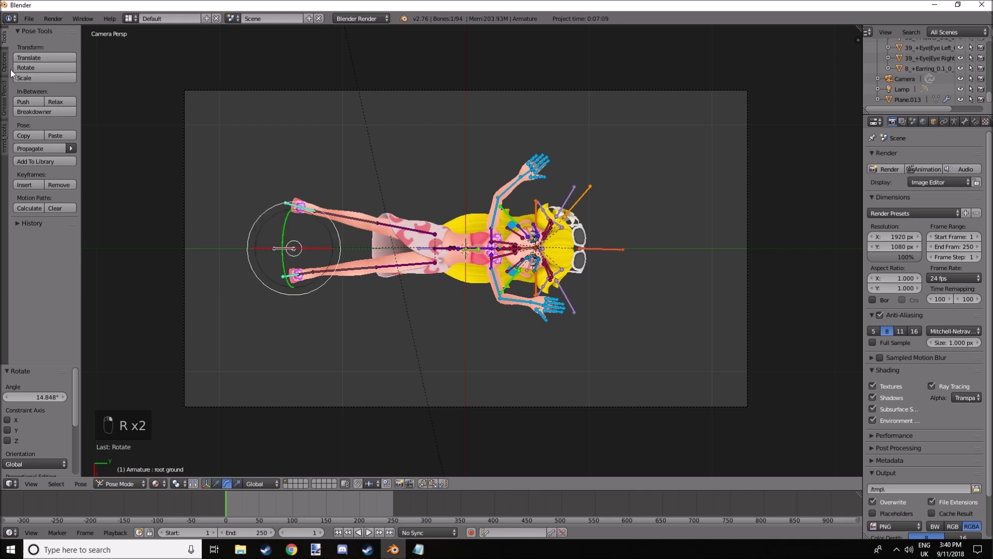
key(s)
click(700, 153)
click(217, 483)
click(323, 244)
drag(326, 248, 284, 249)
key(a)
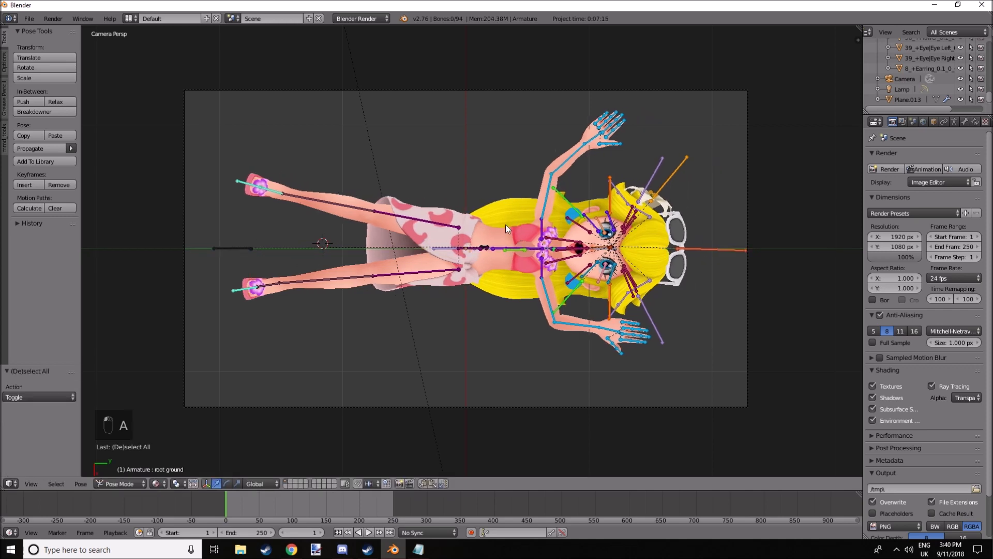
- Flatten the character by scaling the root ground bone along global Z to about 0.156 and again to about 0.097
middle_drag(504, 263, 321, 362)
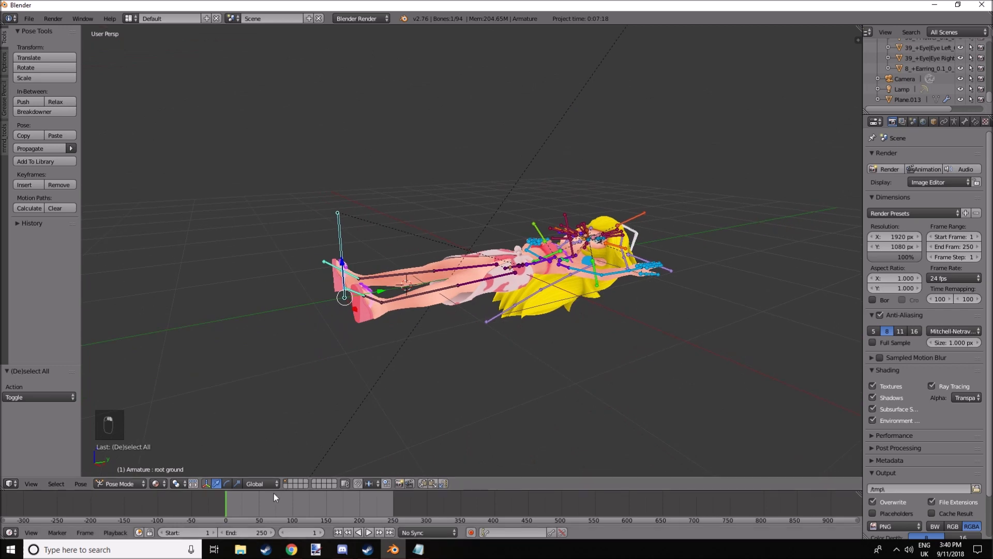
click(237, 483)
key(s)
key(z)
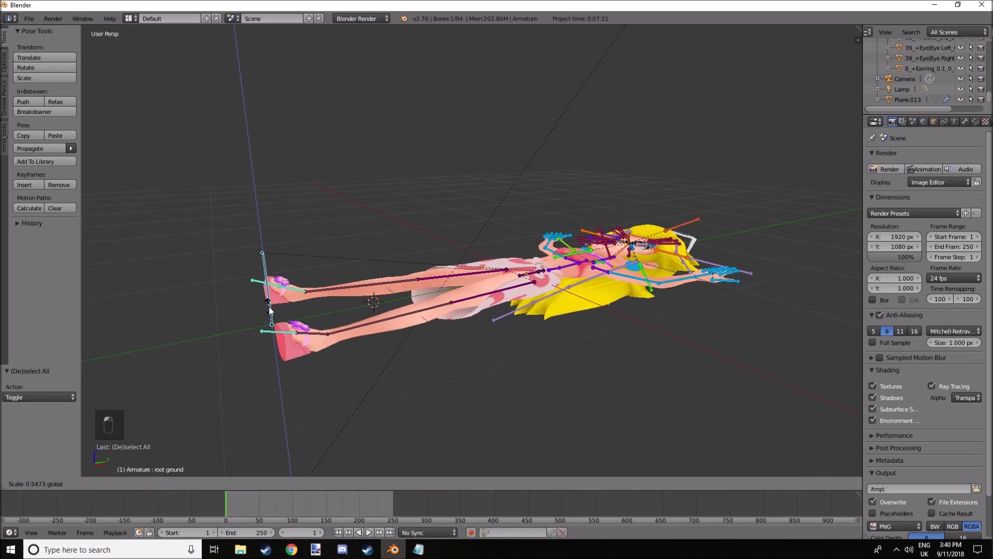
click(267, 262)
key(s)
key(z)
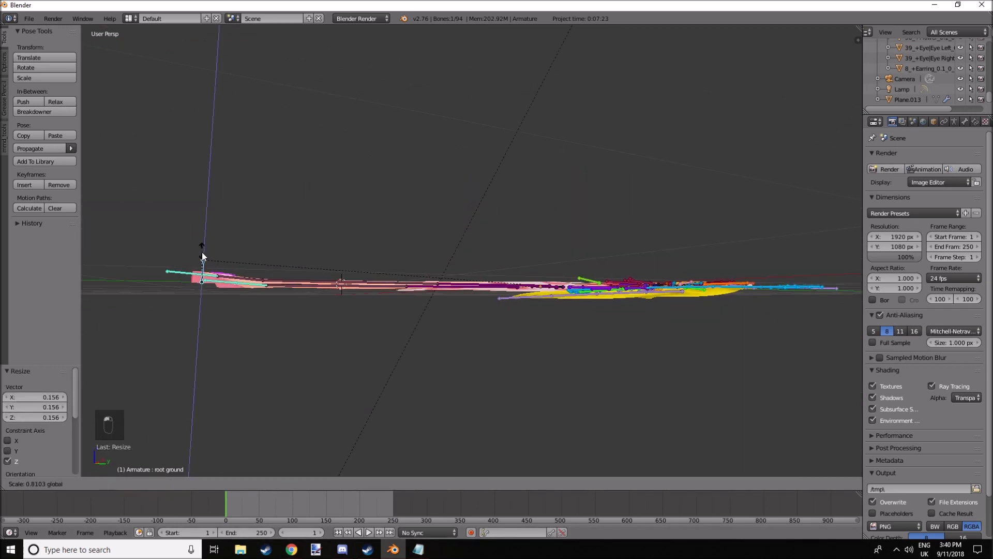
click(198, 280)
- Render the flattened front pose through the camera and inspect the image
middle_drag(242, 251, 373, 263)
key(F12)
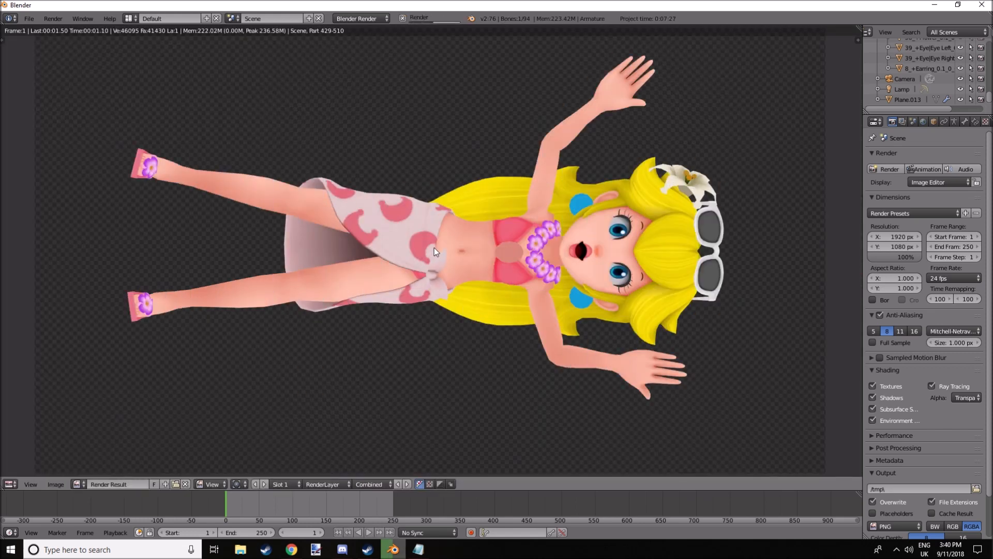
scroll(559, 277, down, 2)
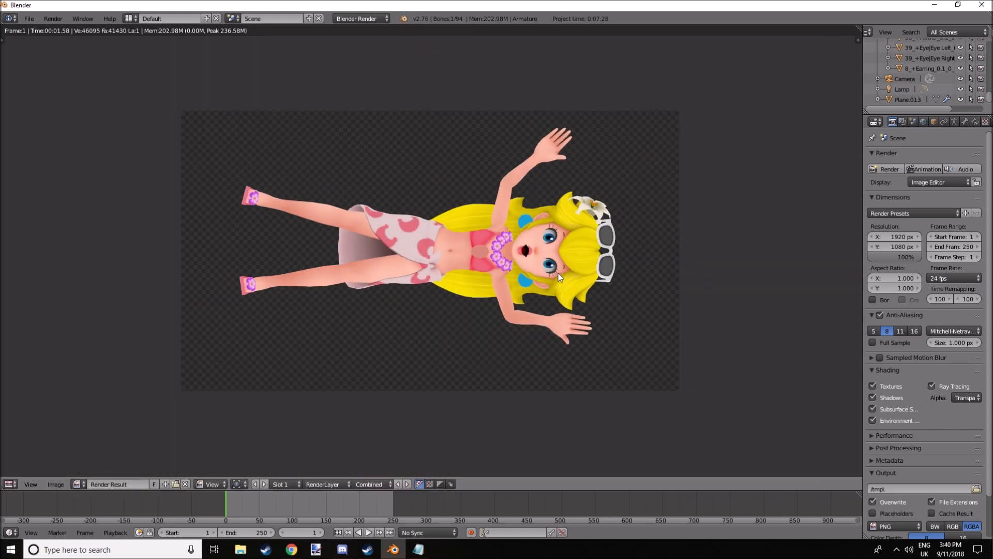
scroll(450, 253, up, 2)
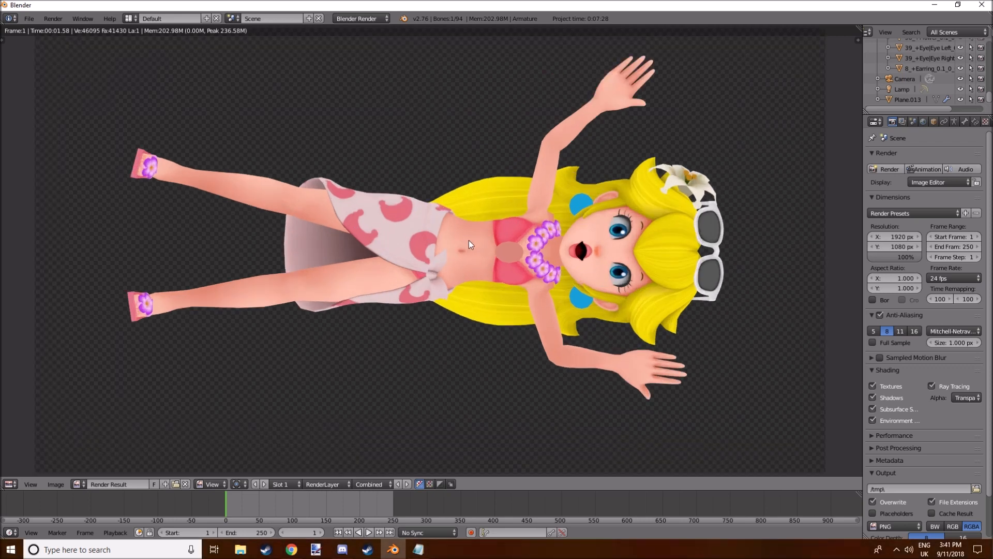
scroll(442, 198, down, 3)
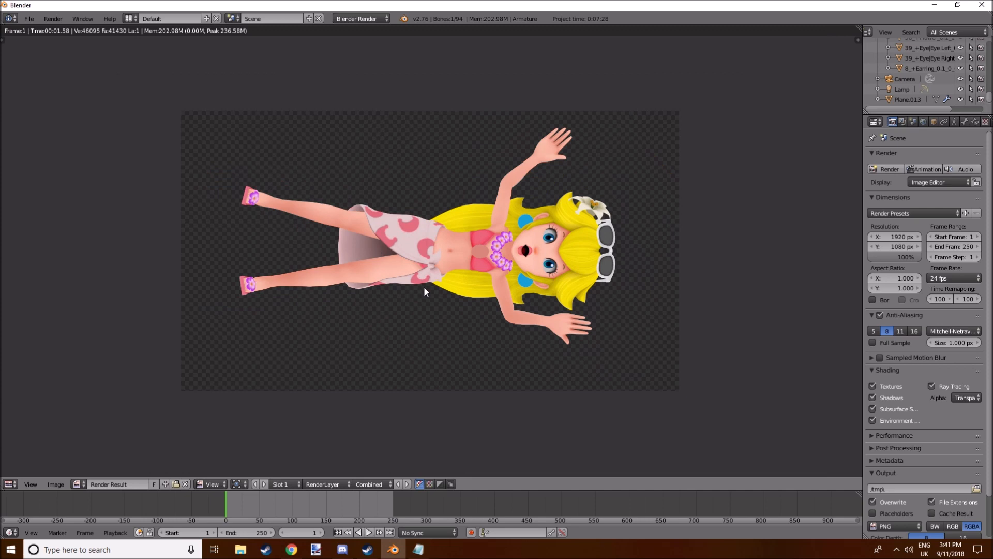
- Check the flattened character in the 3D view, restore the camera view, and render the front once more
key(F11)
middle_drag(441, 250, 543, 309)
key(F11)
key(F11)
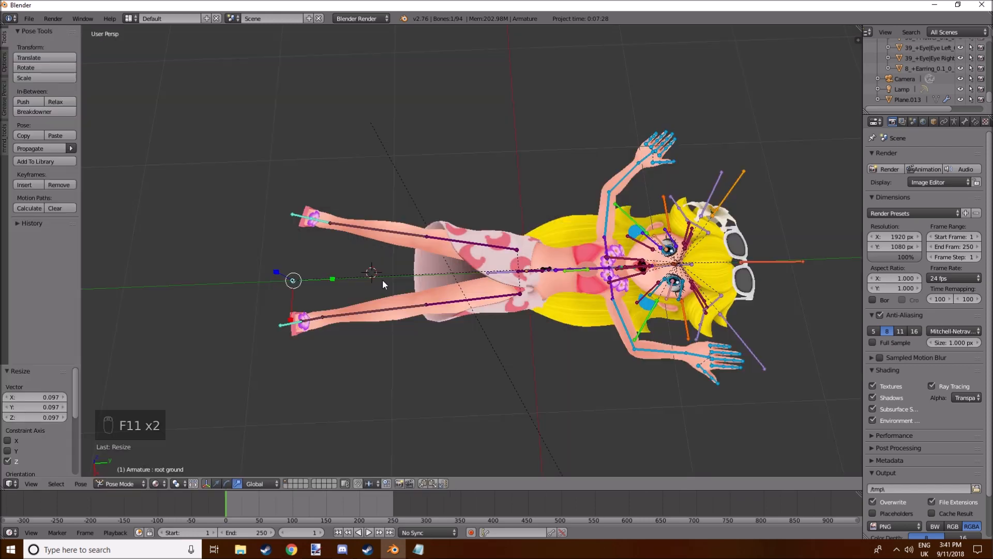
key(F11)
key(F11)
key(KP_0)
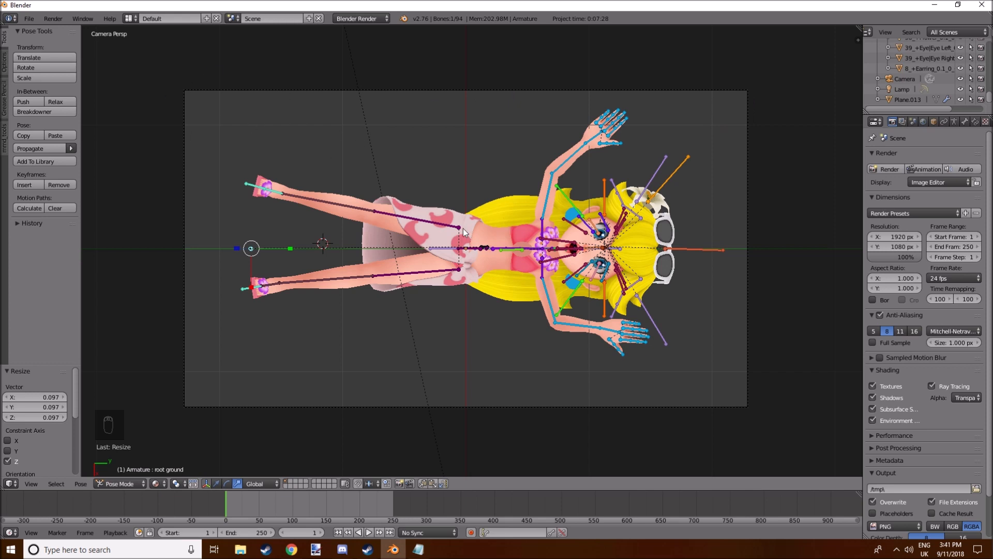
key(F12)
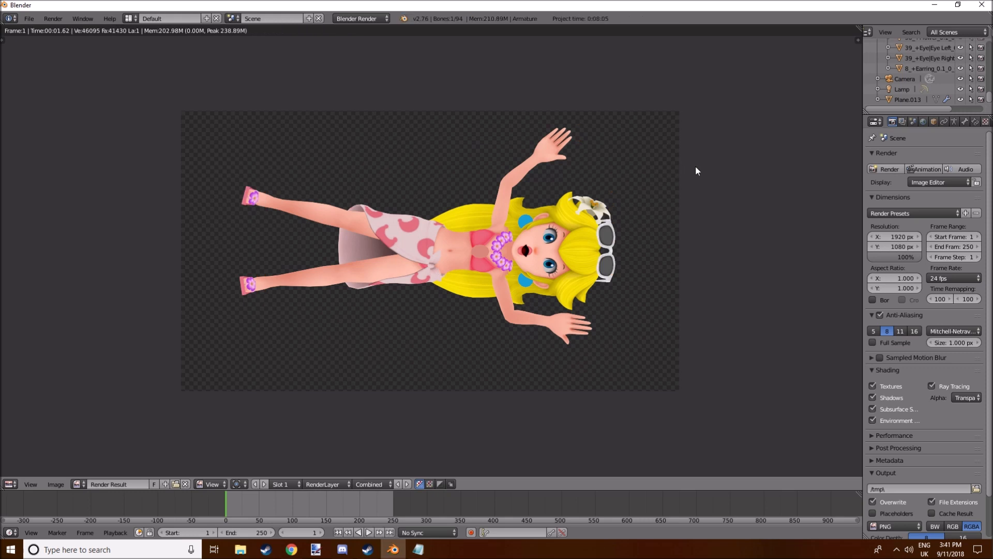
key(F11)
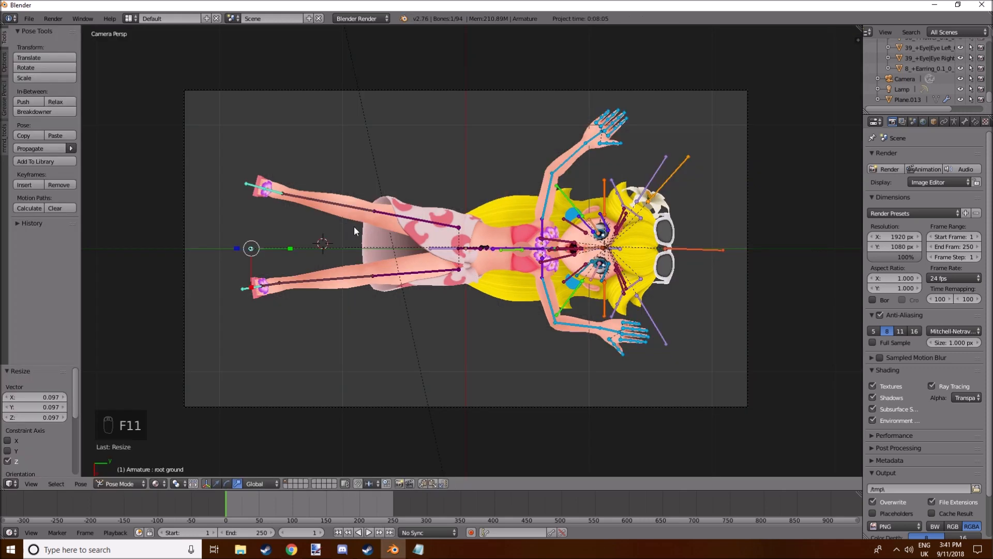
- Turn the character over to show its back by rotating the root ground bone 180° about global Y
click(227, 483)
mouse_move(254, 252)
right_down()
mouse_move(195, 244)
mouse_move(281, 252)
mouse_move(237, 250)
mouse_move(256, 247)
right_up()
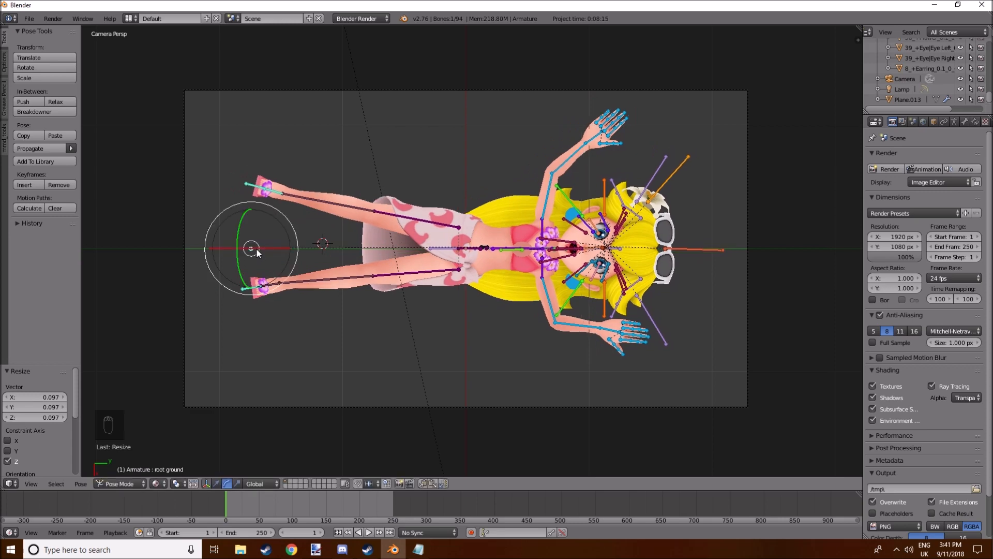
key(r)
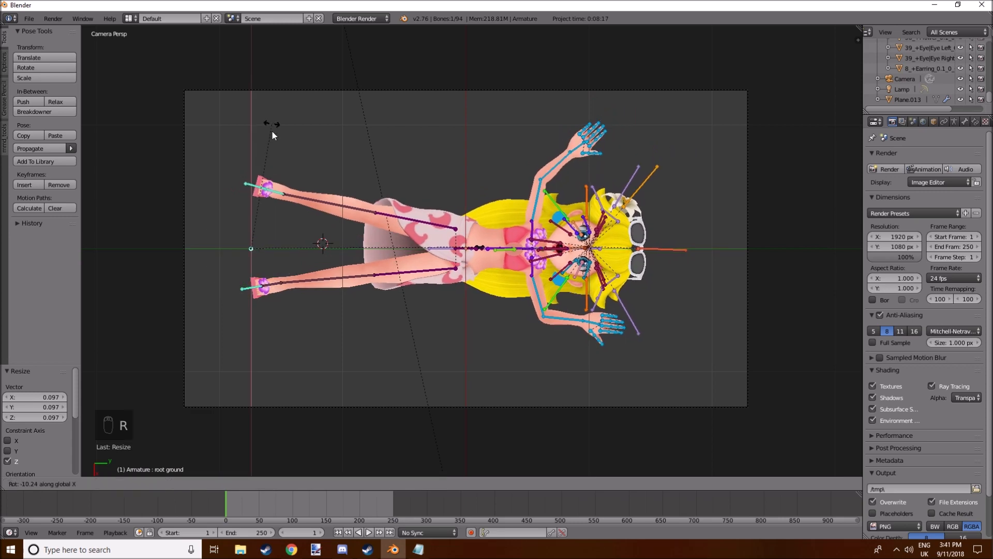
text(y180)
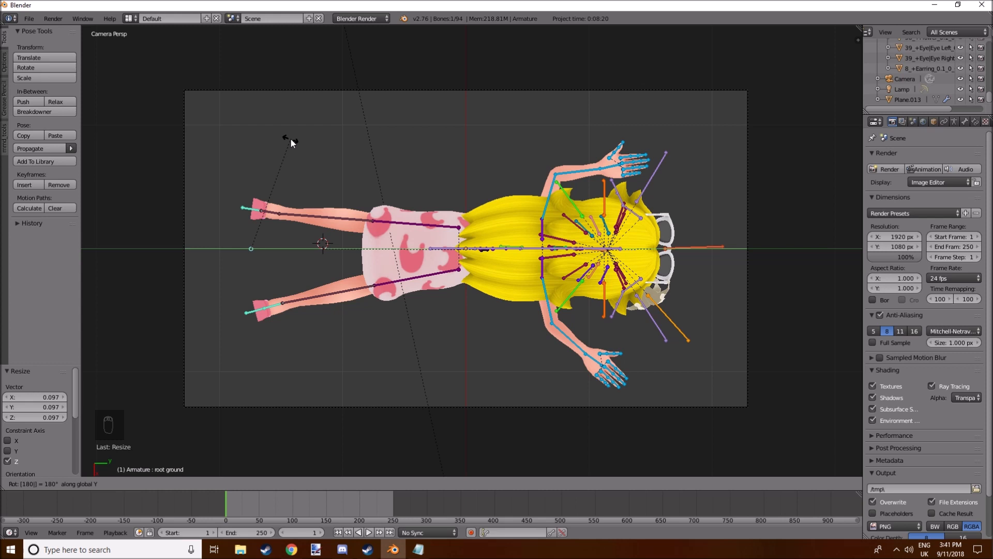
key(Return)
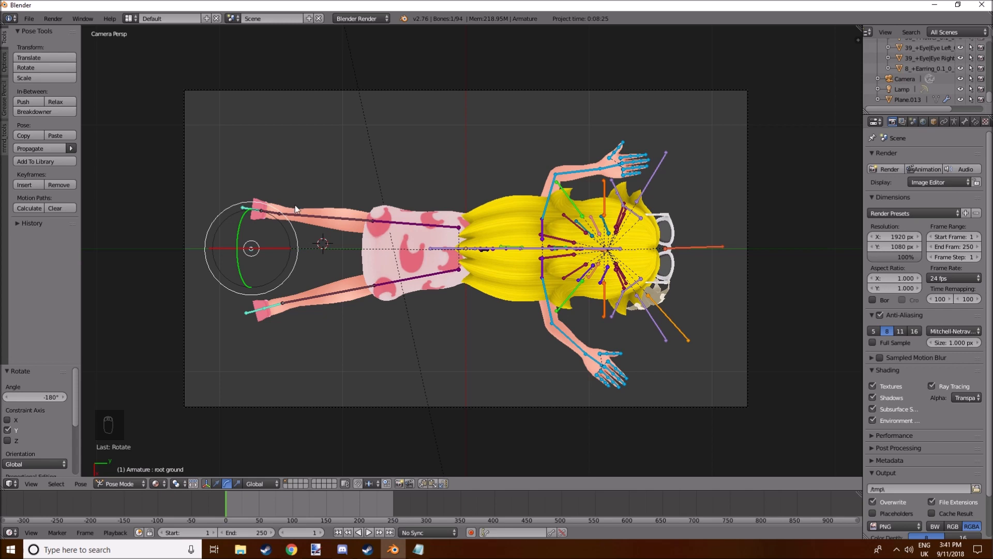
key(r)
key(y)
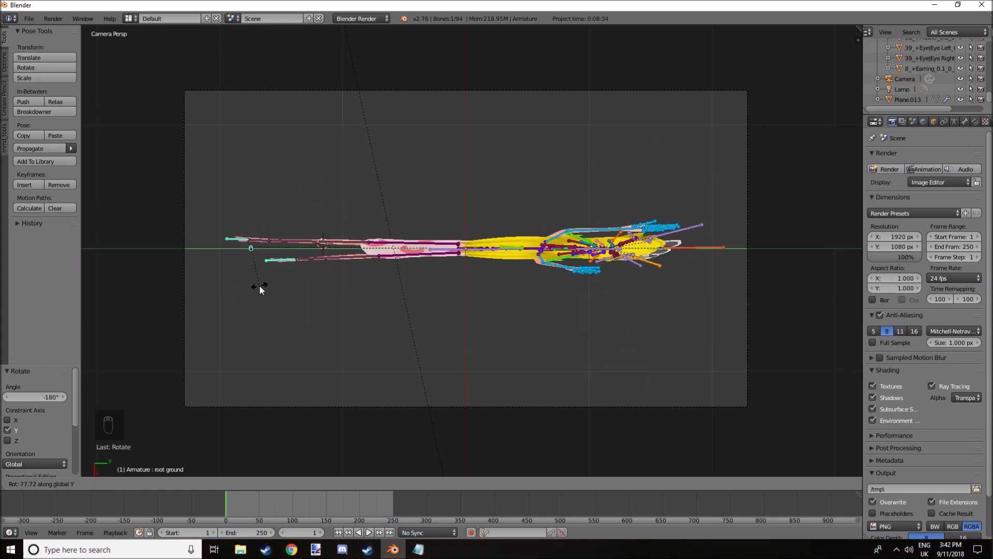
key(Escape)
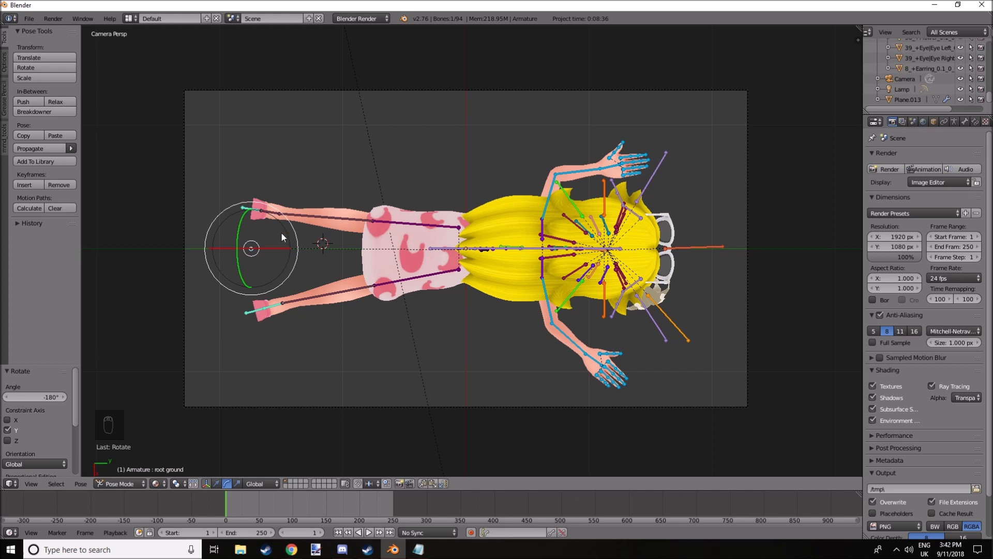
- Deselect all bones, render the character's back and return to the 3D view
key(a)
key(F12)
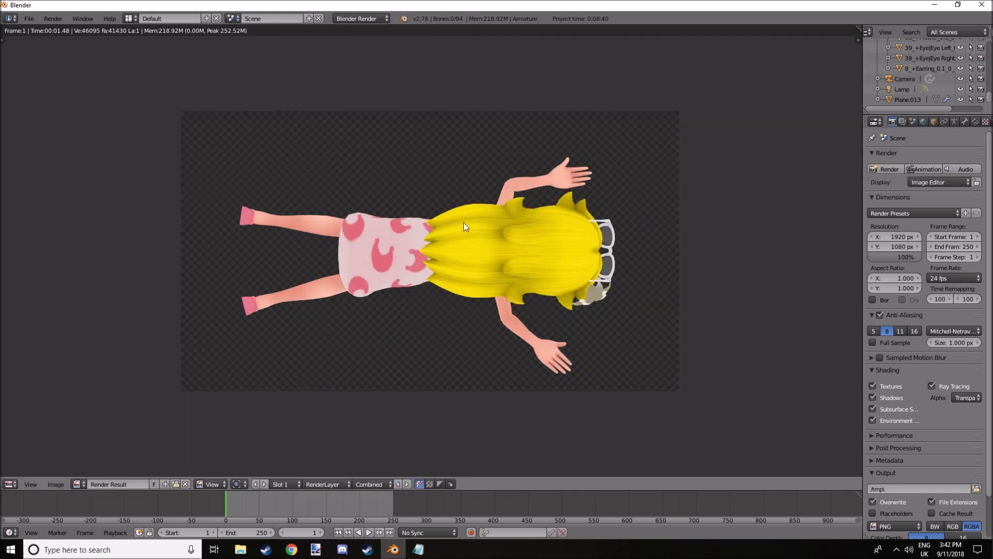
key(F11)
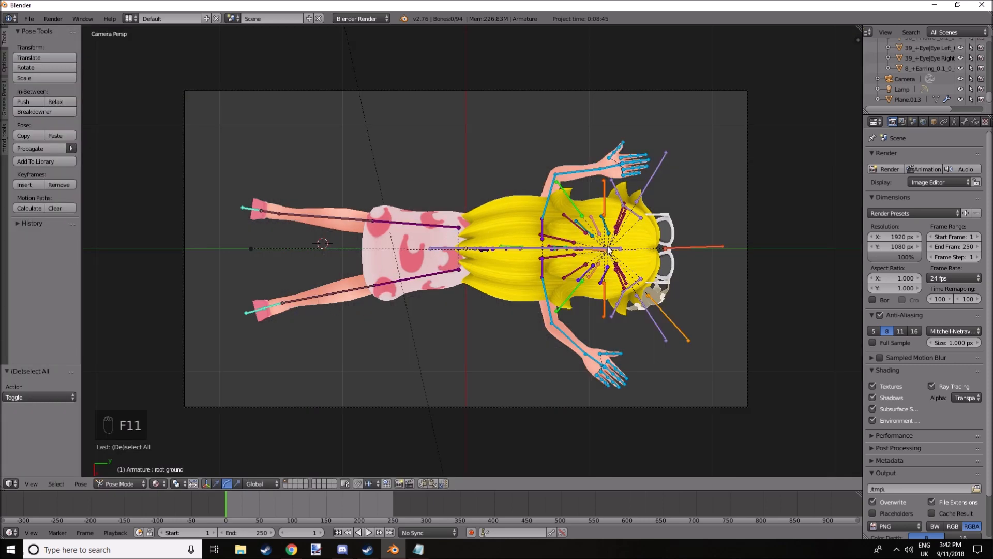
- Reset the 3D cursor to the world origin and bring the whole scene into view
mouse_move(350, 259)
middle_down()
mouse_move(370, 216)
mouse_move(359, 113)
mouse_move(458, 213)
mouse_move(428, 224)
mouse_move(423, 237)
mouse_move(391, 192)
mouse_move(340, 251)
middle_up()
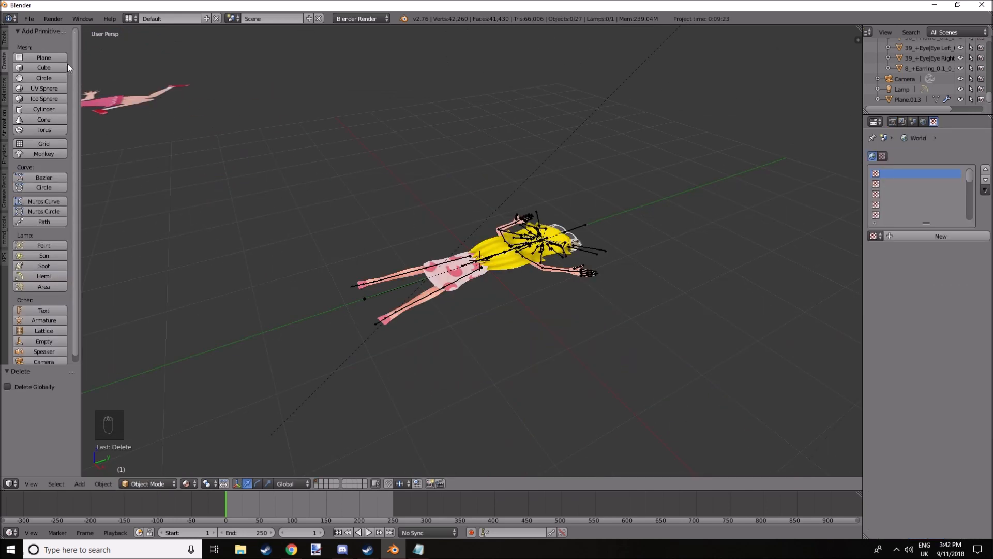
key(shift+c)
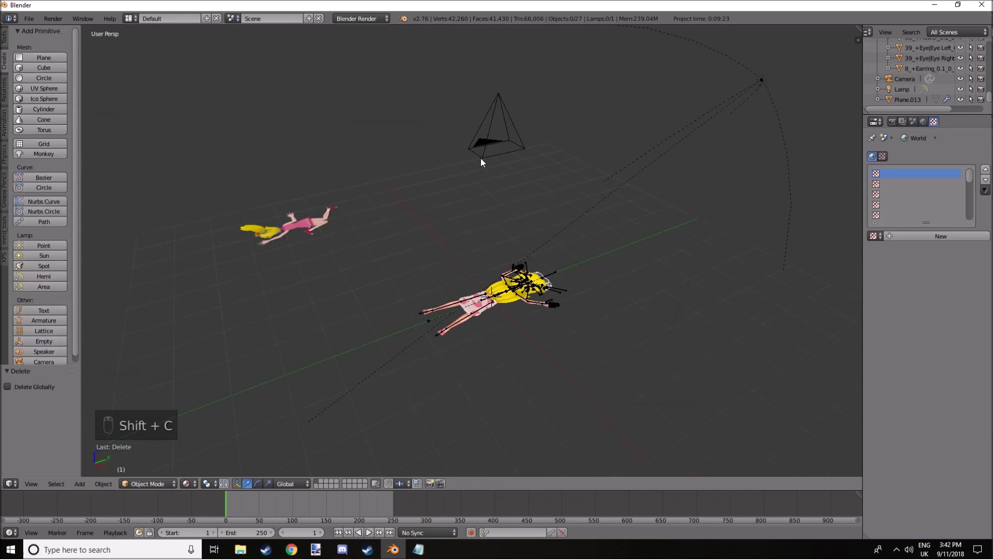
shift+middle_drag(482, 266, 473, 197)
scroll(443, 177, up, 5)
click(375, 138)
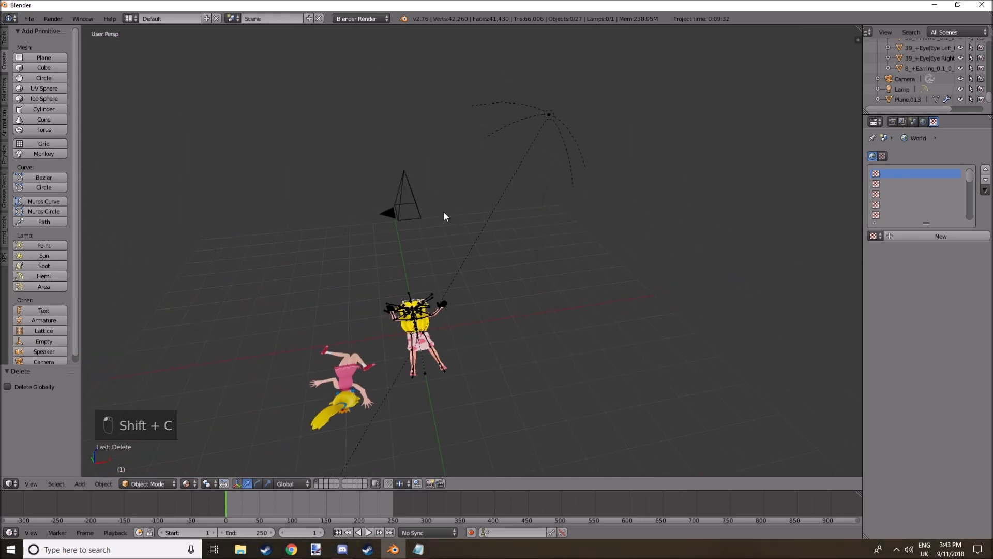
middle_drag(443, 211, 375, 198)
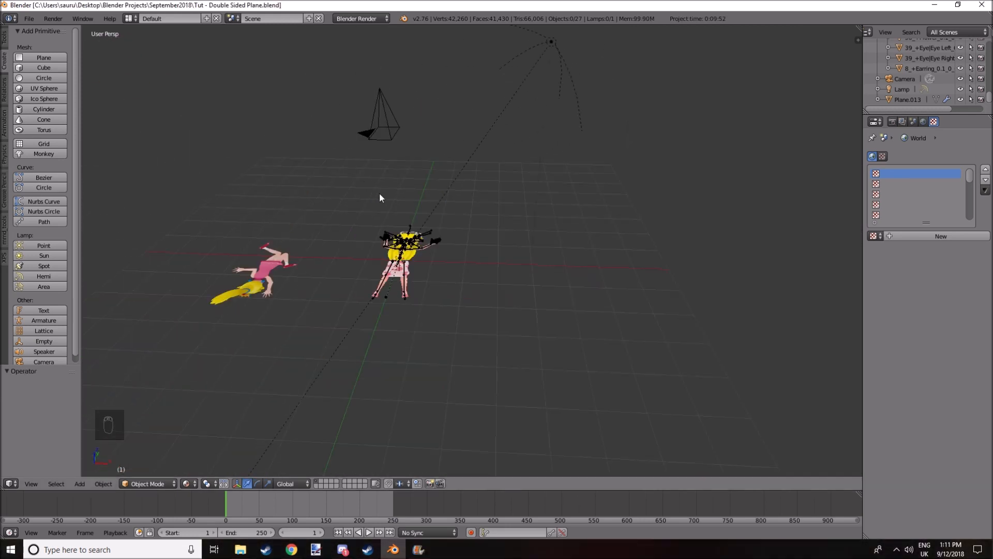
- Add a plane and move it about -4.209 in Y and 1.816 in Z, clear of the character
click(46, 57)
middle_drag(438, 238, 478, 239)
drag(537, 291, 364, 280)
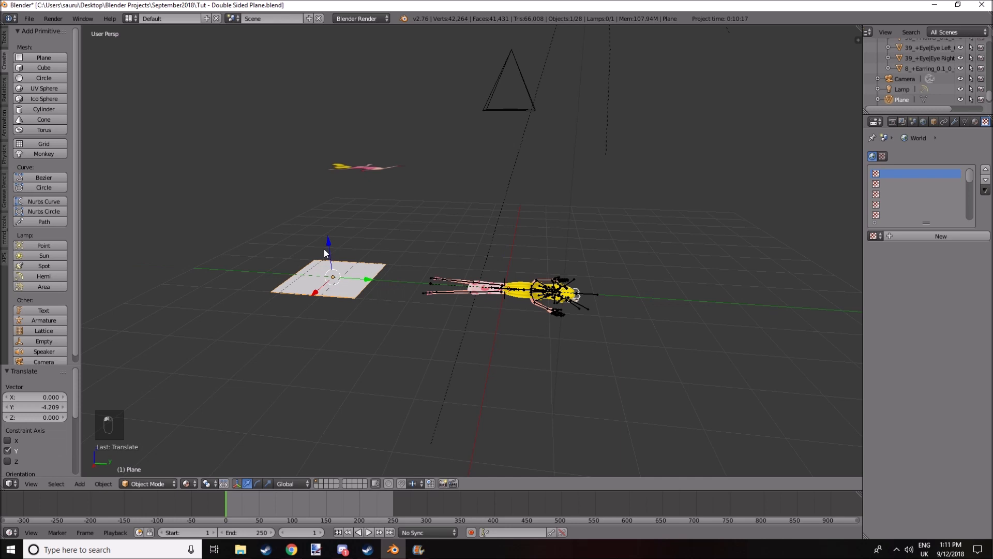
drag(327, 247, 328, 178)
middle_drag(330, 179, 485, 186)
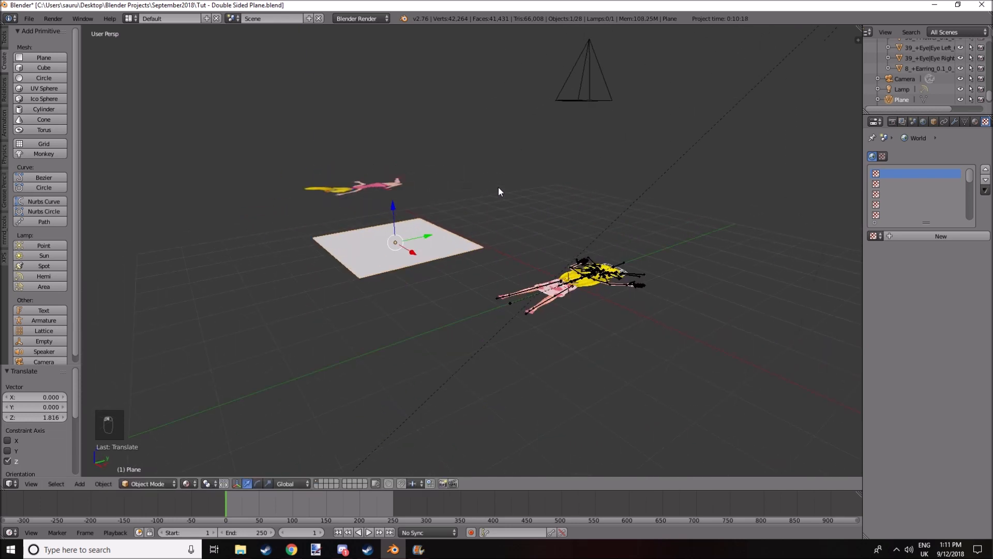
- Give the plane a UV map, a new material and an image texture showing the character's front render
click(965, 121)
click(986, 350)
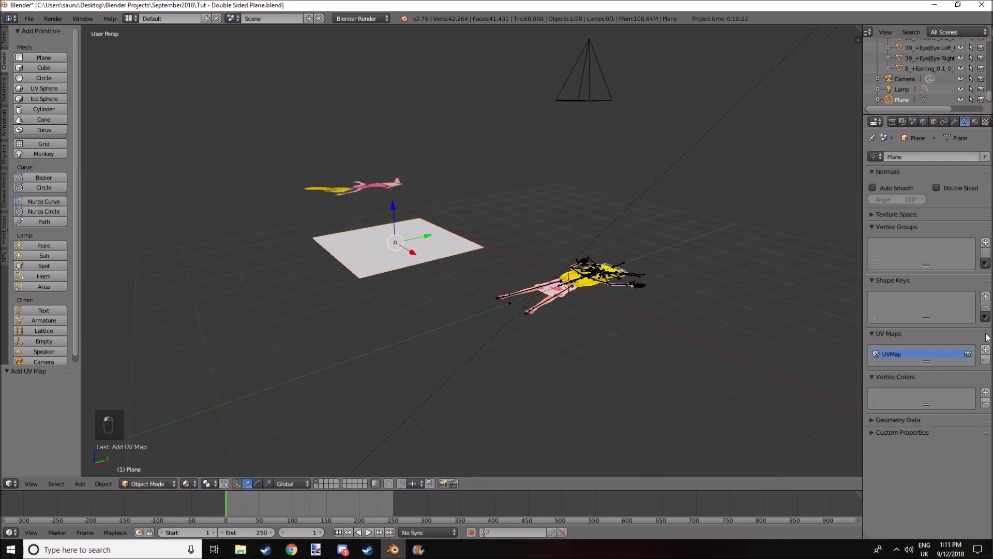
click(975, 122)
click(916, 192)
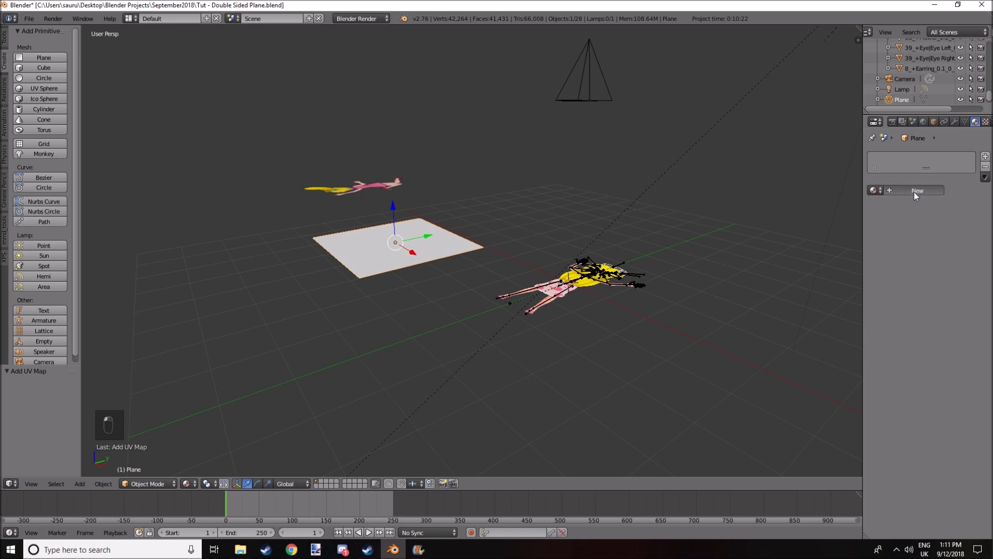
click(986, 122)
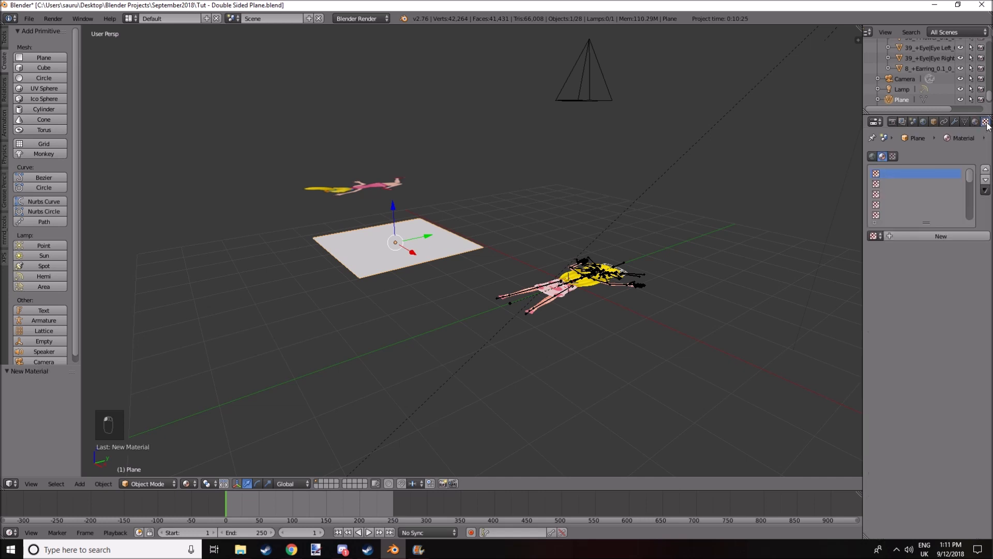
click(937, 236)
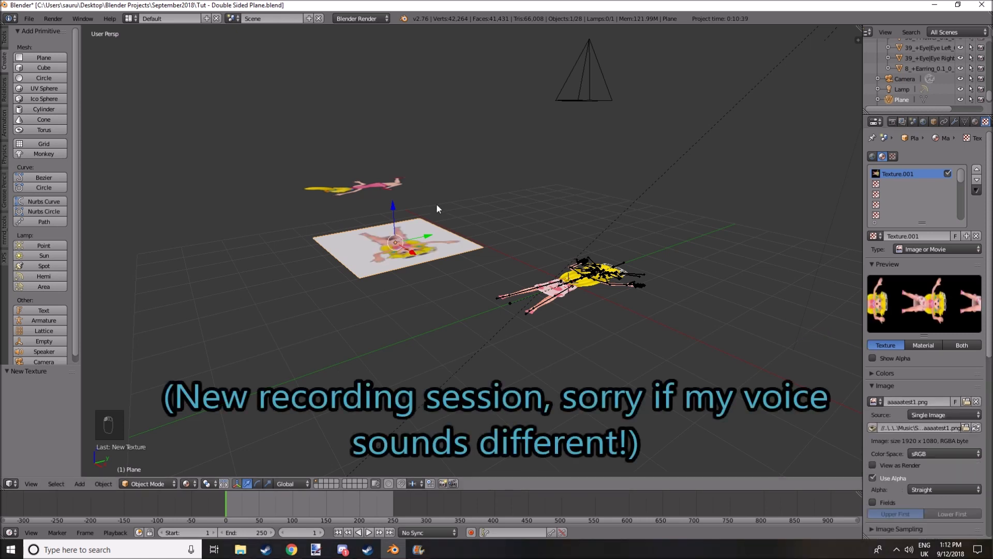
- Rotate the plane 90° about Z, stretch it lengthwise to suit the image's proportions, and deselect it
middle_drag(436, 203, 443, 243)
text(rz)
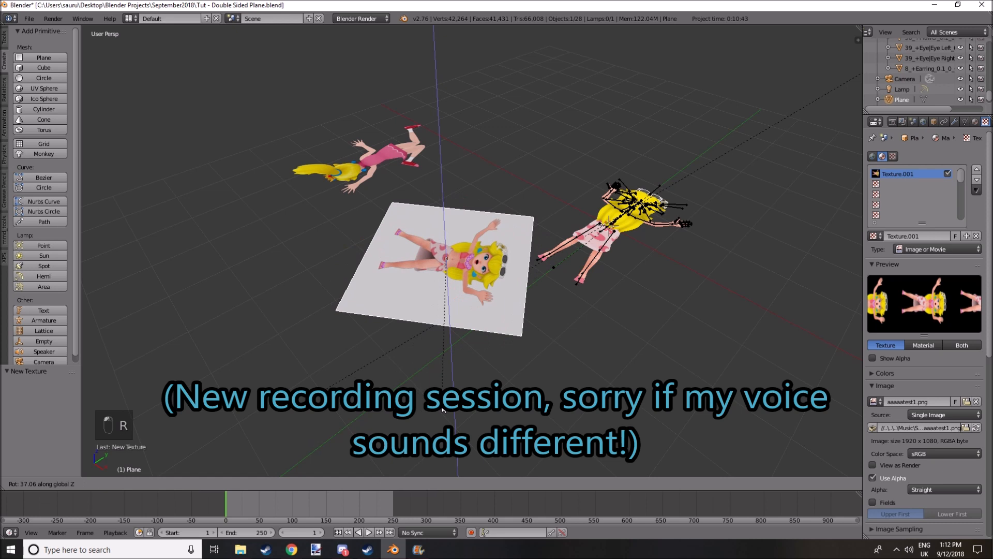
text(90)
key(Return)
click(267, 483)
mouse_move(475, 241)
mouse_down()
mouse_move(488, 234)
mouse_move(471, 241)
mouse_up()
key(a)
- Select the plane and enable Z Transparency on its material with an alpha of 0
shift+middle_drag(468, 236, 492, 260)
right_click(491, 259)
click(966, 125)
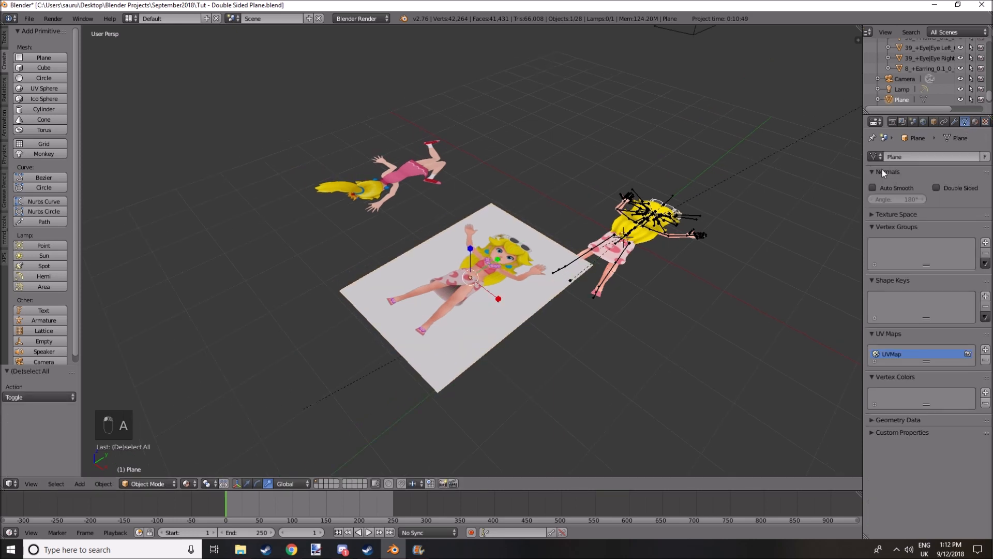
click(976, 122)
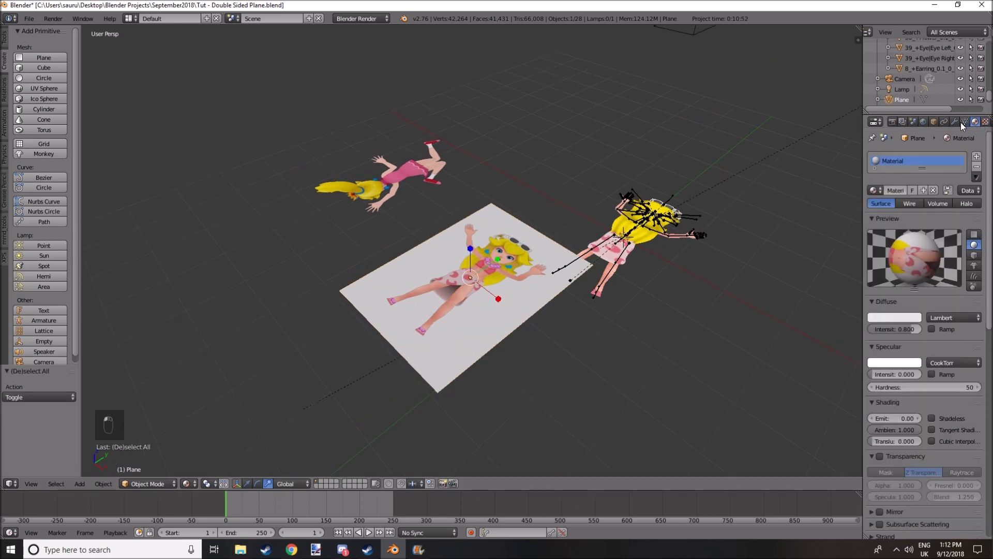
scroll(931, 351, down, 5)
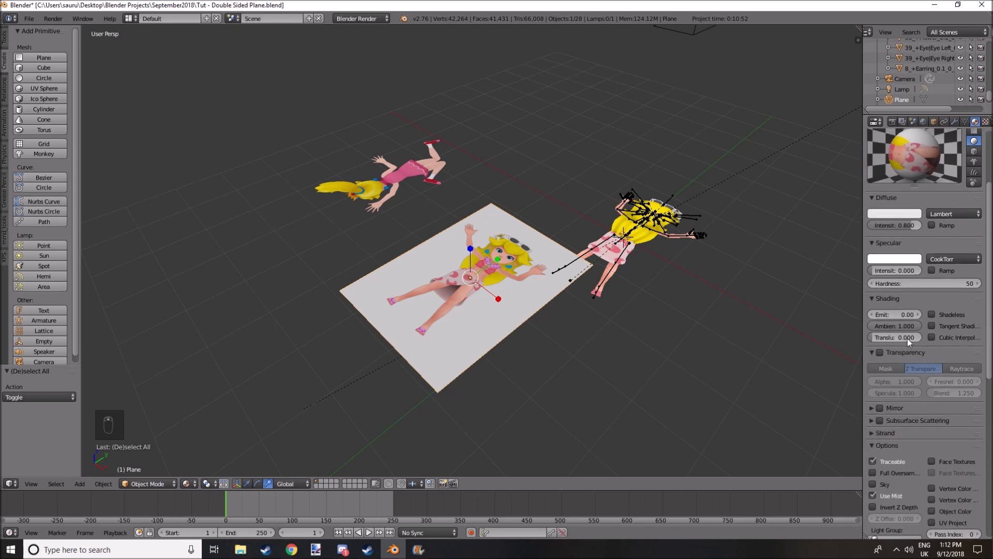
click(879, 352)
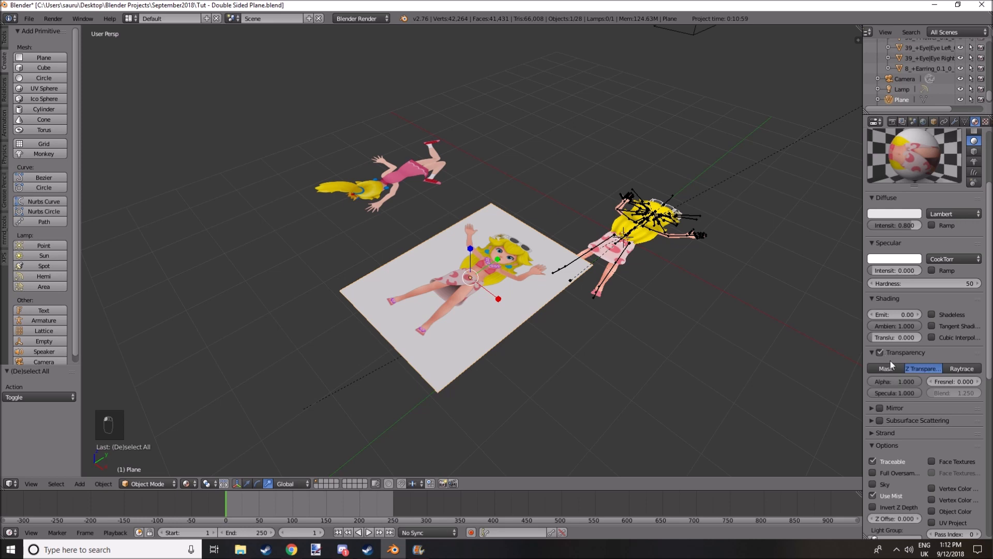
drag(895, 381, 874, 381)
- Let the front-render image texture influence the material's alpha at 1.000
click(986, 122)
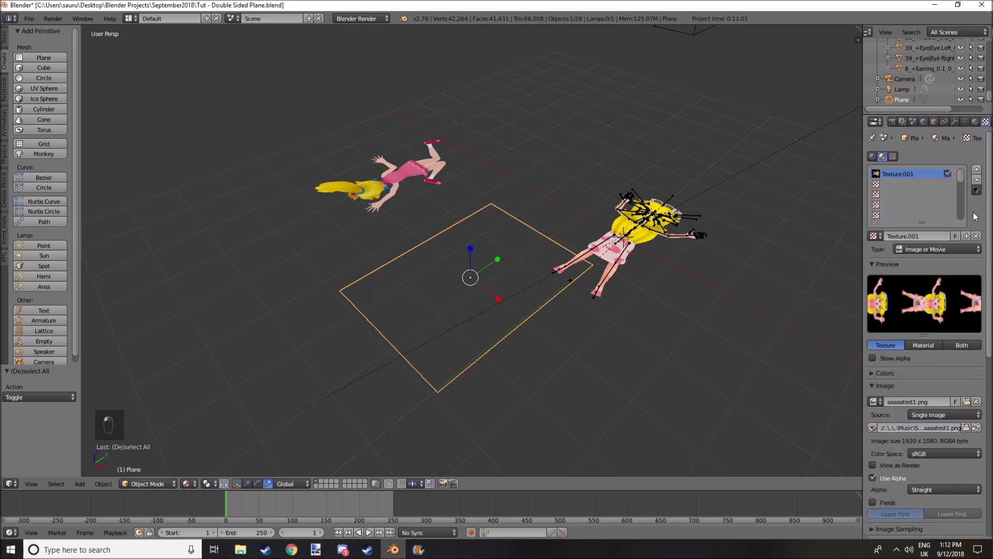
scroll(913, 313, down, 15)
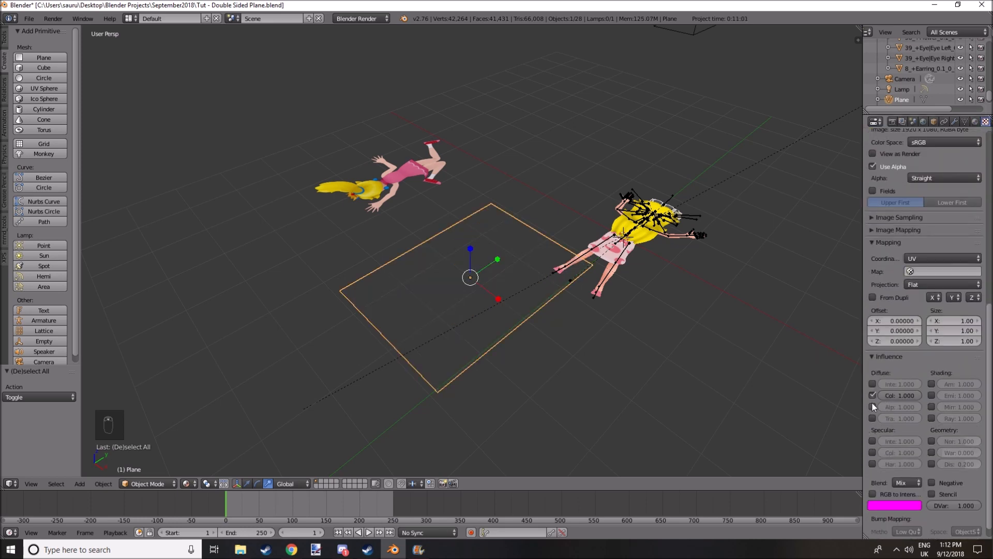
click(872, 406)
scroll(499, 306, up, 4)
- Inspect the transparent front render on the plane from several angles
key(a)
middle_drag(510, 254, 418, 199)
right_drag(450, 200, 456, 197)
right_click(455, 196)
middle_drag(452, 193, 477, 258)
key(a)
right_click(476, 257)
middle_drag(469, 214, 514, 209)
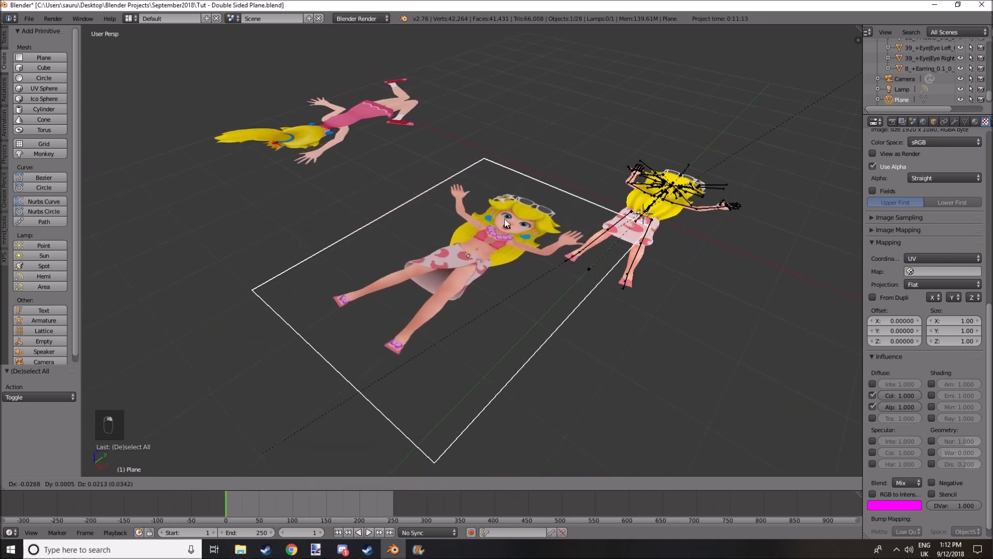
- In Edit Mode, extrude the plane's face about -0.005 along its normal to give it a thin second side, and return to Object Mode
key(Tab)
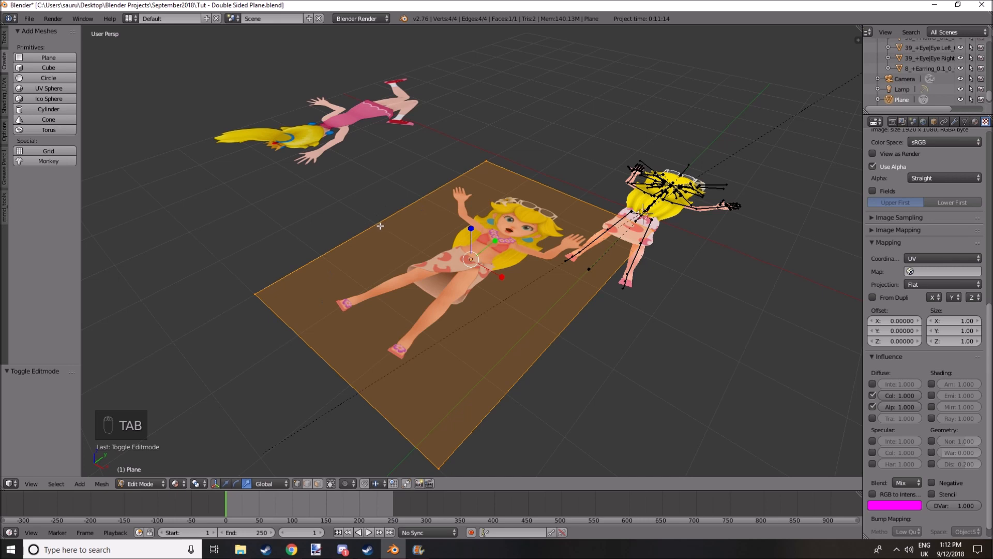
key(Tab)
click(154, 484)
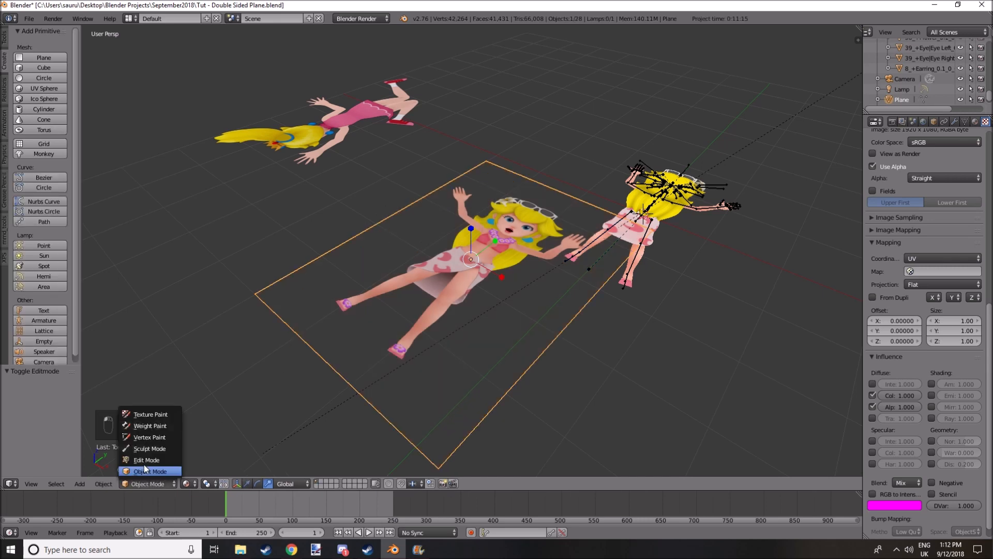
click(155, 456)
middle_drag(542, 242, 461, 228)
key(e)
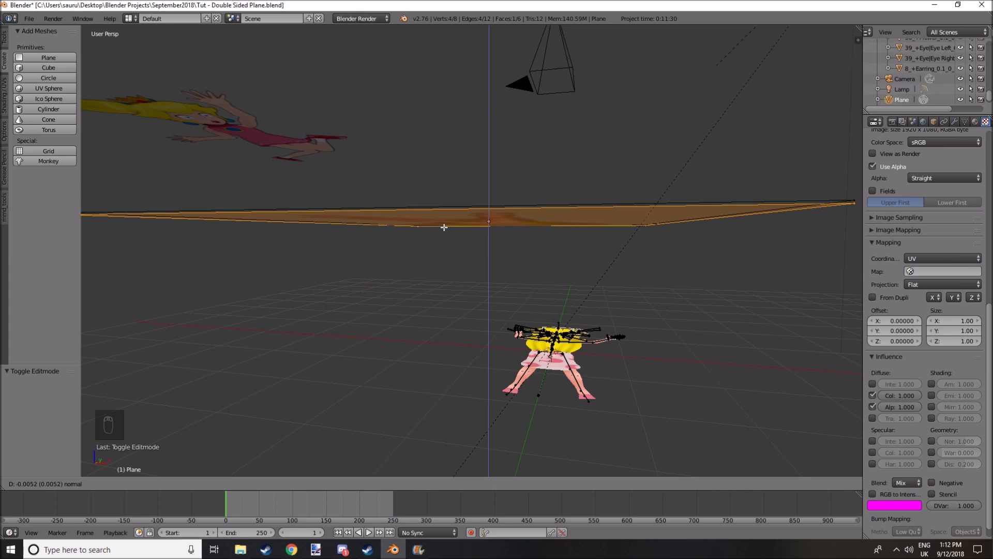
click(444, 227)
middle_drag(443, 224, 433, 264)
key(Tab)
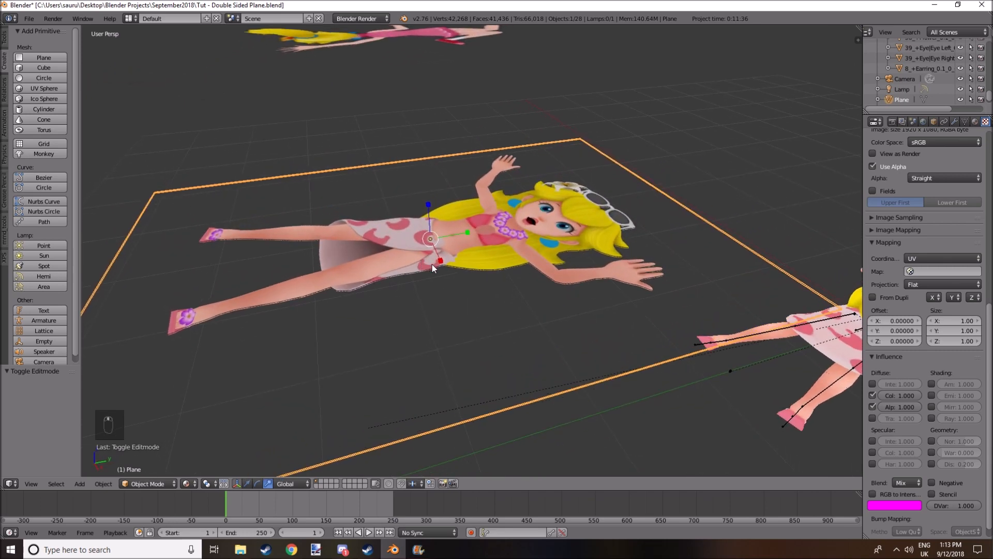
- Inspect the thickened plane and add a second material slot with a new material, setting its specular intensity to 0
middle_drag(402, 240, 477, 259)
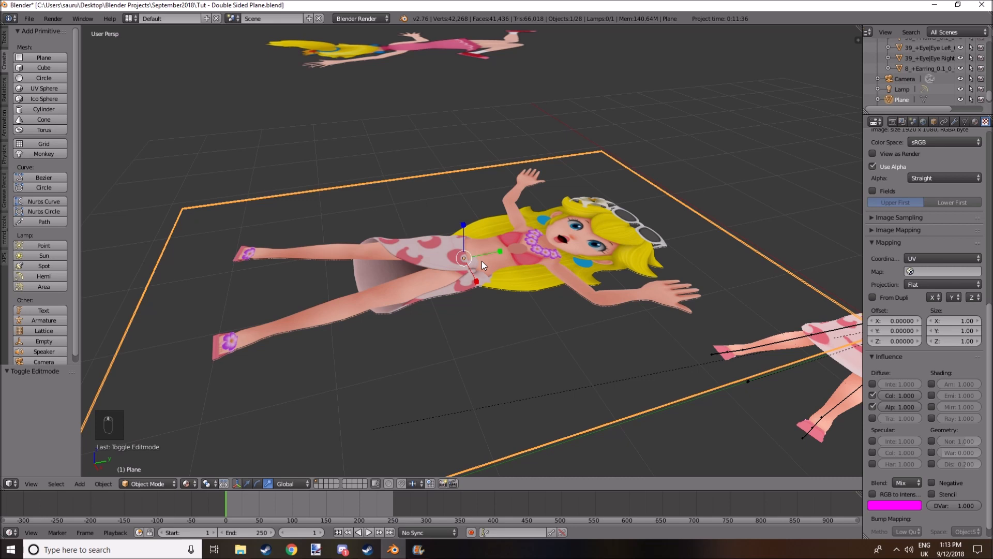
middle_drag(491, 284, 574, 229)
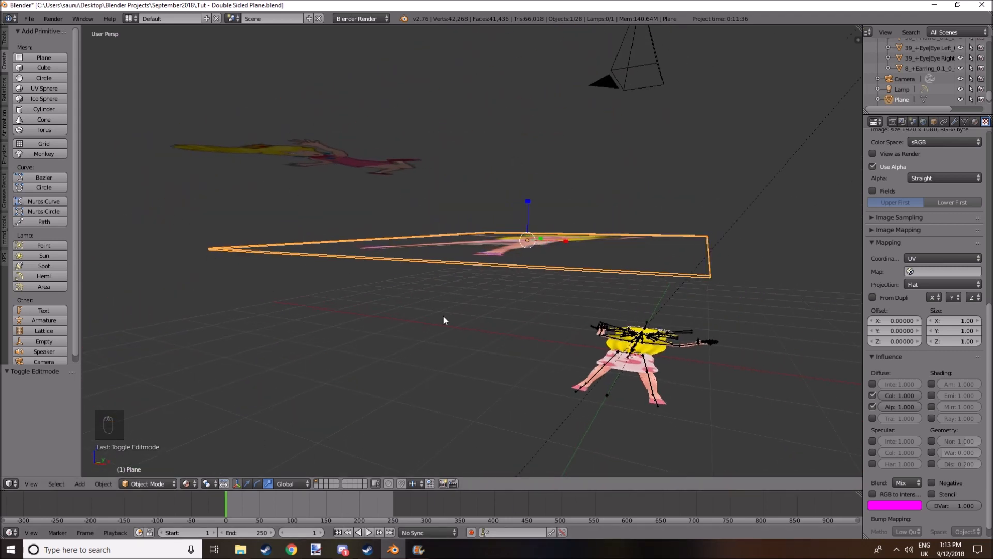
middle_drag(443, 329, 709, 225)
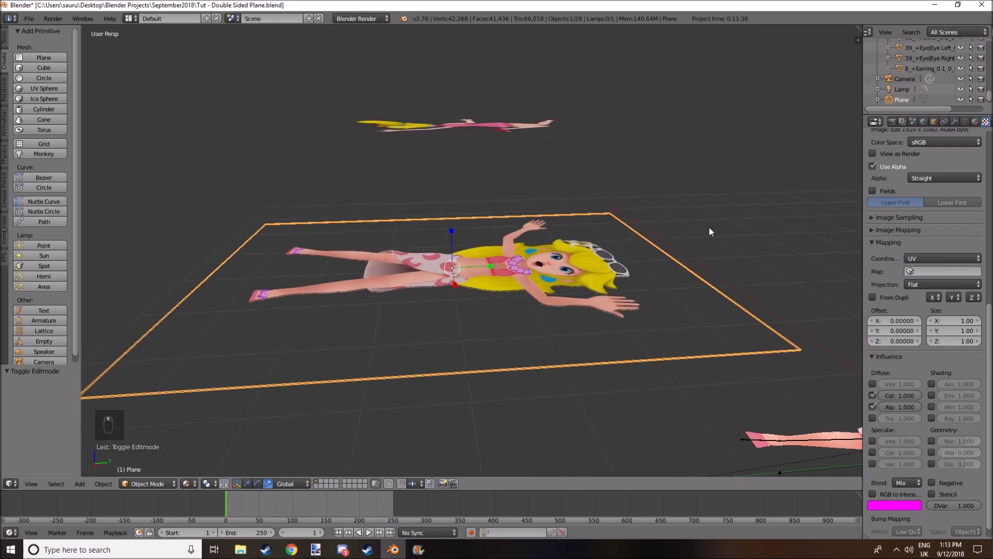
click(976, 124)
scroll(935, 222, up, 5)
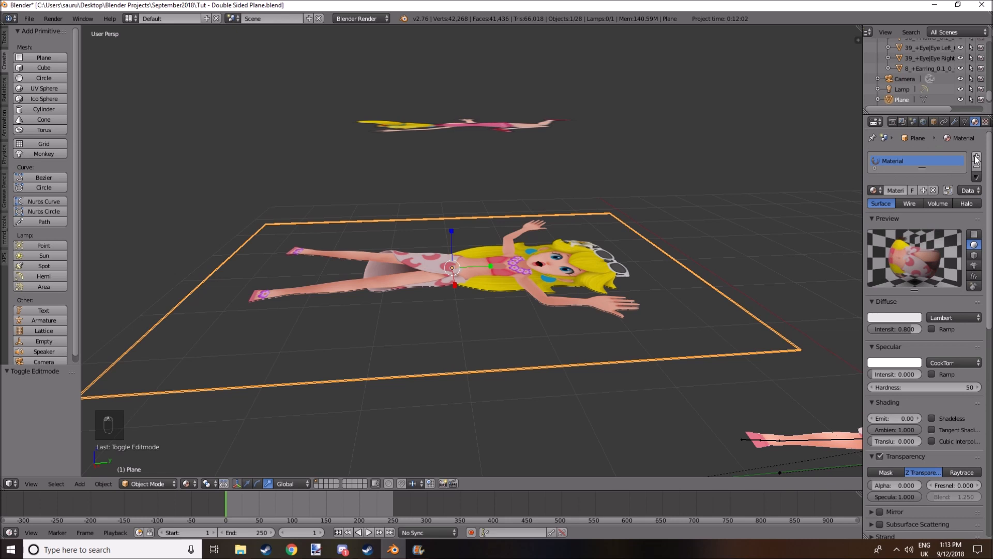
click(976, 158)
click(916, 215)
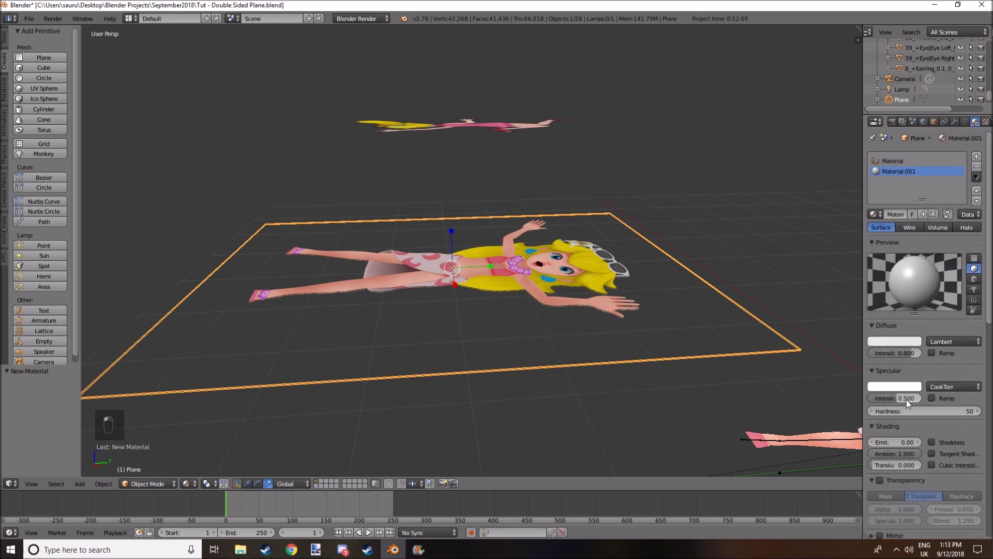
- Give the second material a new image texture using aaaaatest2.png
click(986, 122)
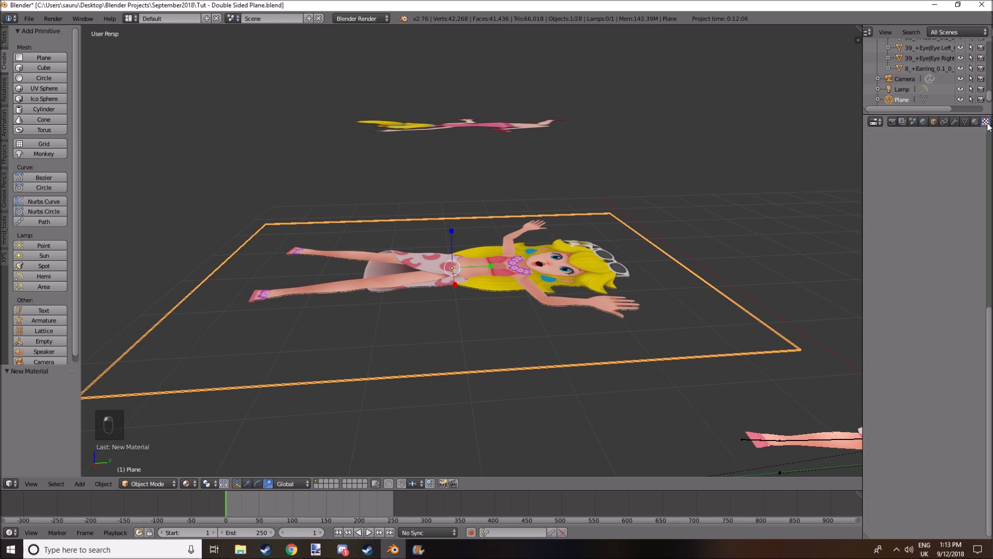
click(958, 195)
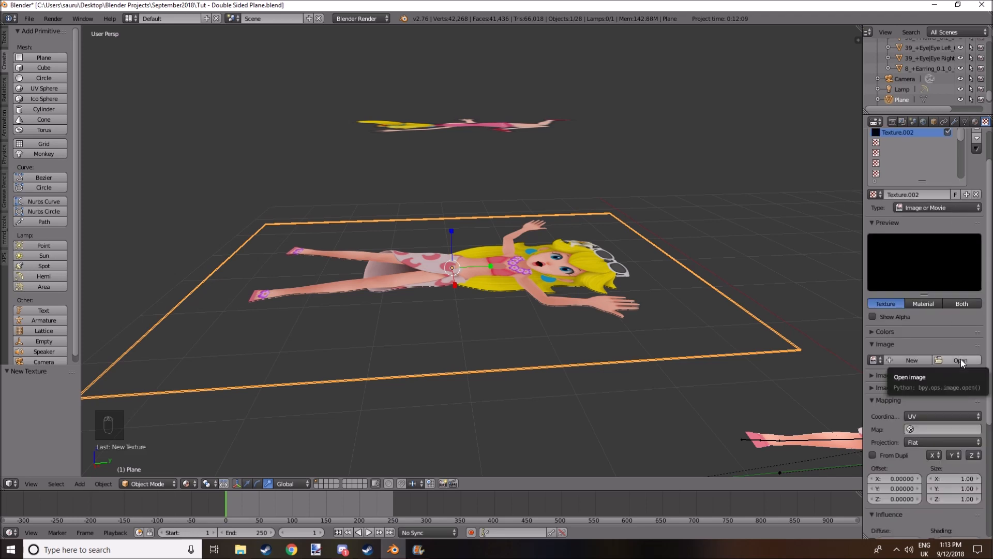
click(960, 359)
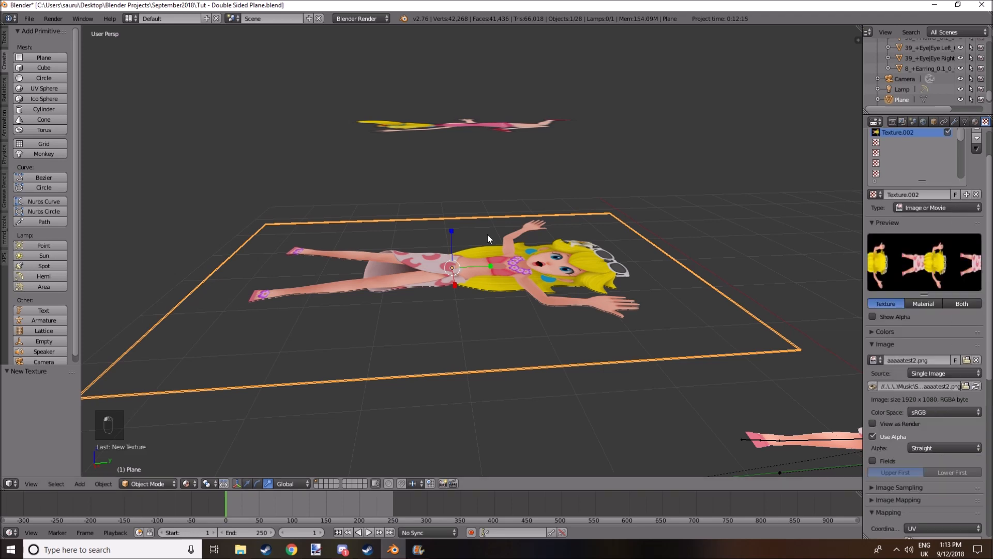
- Show the plane's material settings, enter Edit Mode and switch to face selection
middle_drag(488, 235, 456, 263)
click(975, 122)
key(Tab)
key(Tab)
key(Tab)
key(Tab)
key(Tab)
middle_drag(505, 265, 327, 462)
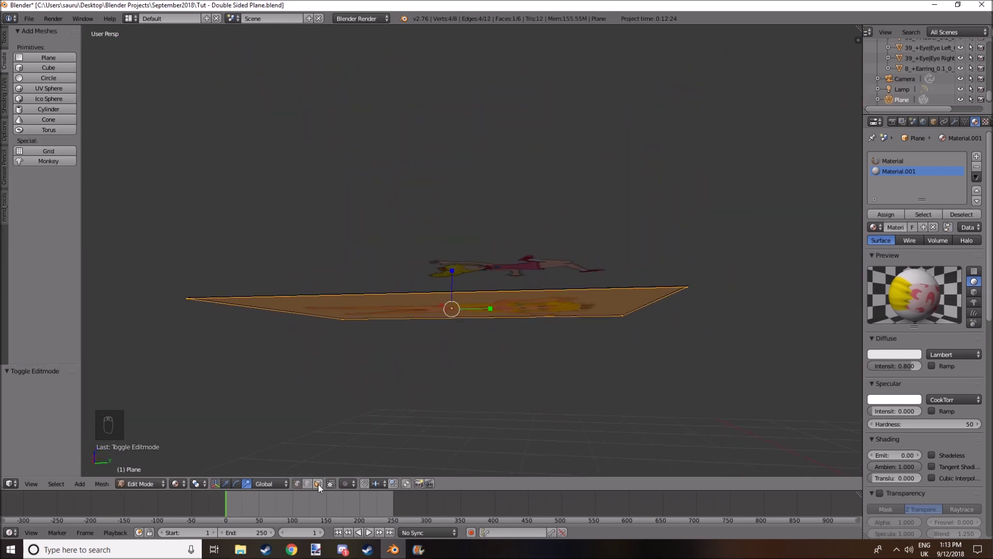
click(318, 483)
- Select the large face on the plane's underside and assign Material.001 to it
middle_drag(397, 342, 377, 275)
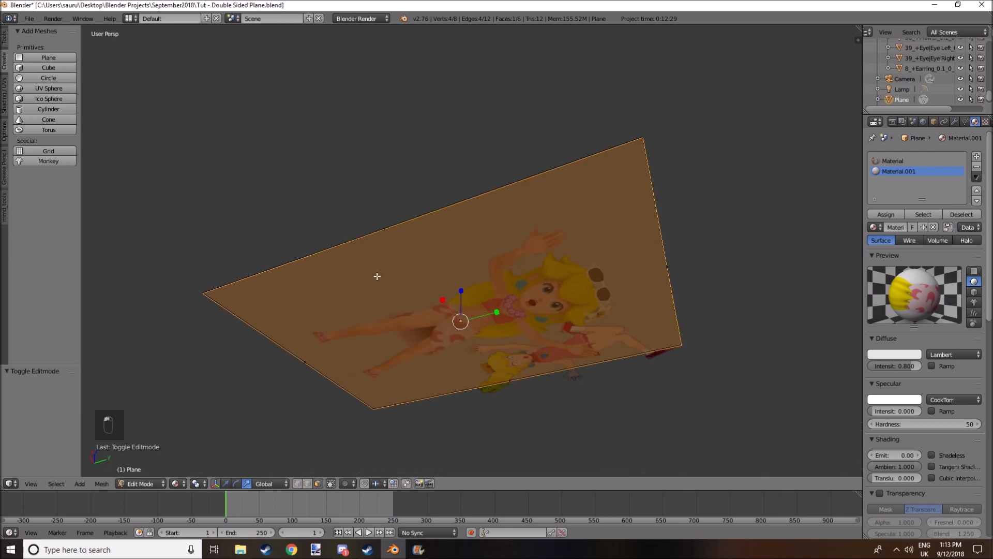
right_drag(380, 274, 423, 374)
right_click(396, 291)
middle_drag(395, 290, 420, 370)
right_drag(445, 289, 449, 273)
right_click(454, 275)
middle_drag(437, 262, 373, 172)
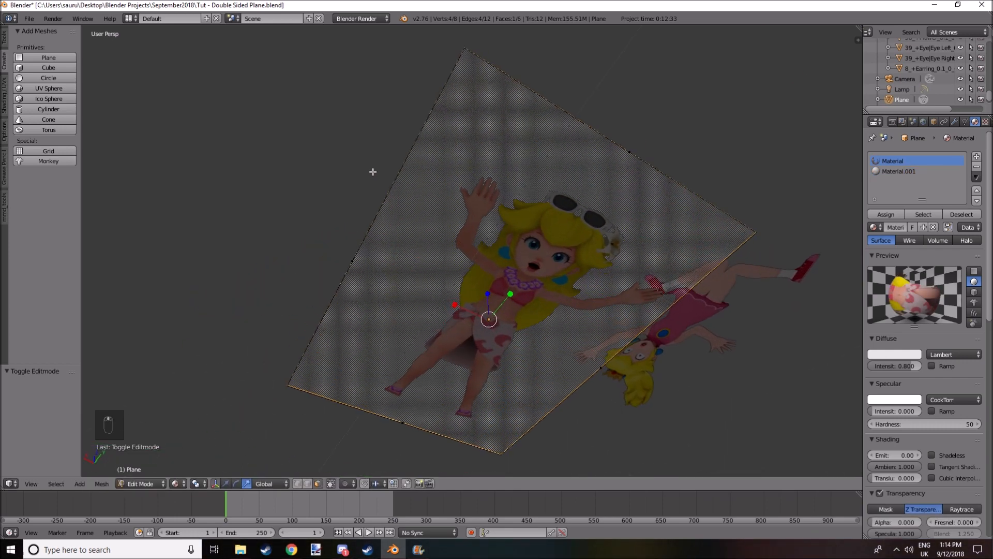
right_click(569, 247)
click(901, 172)
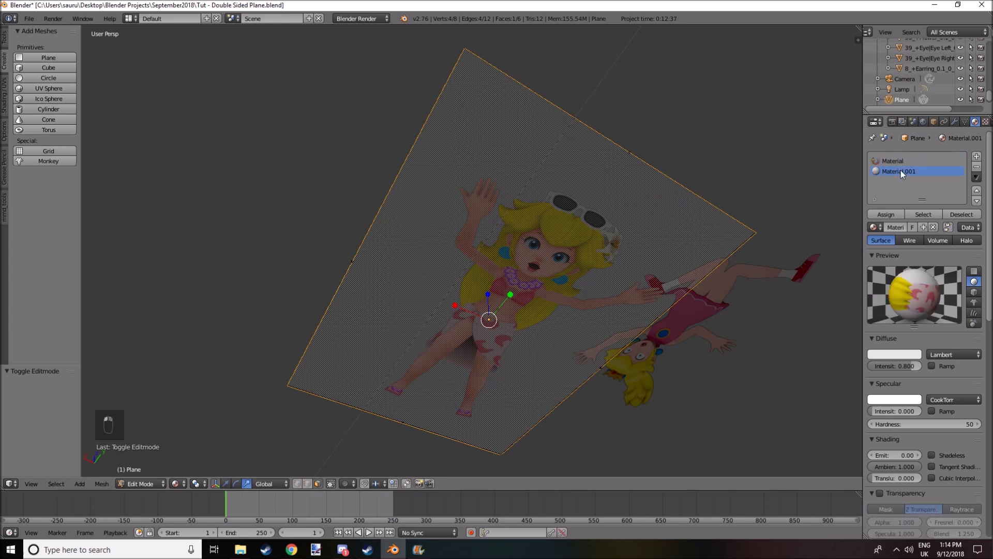
click(893, 215)
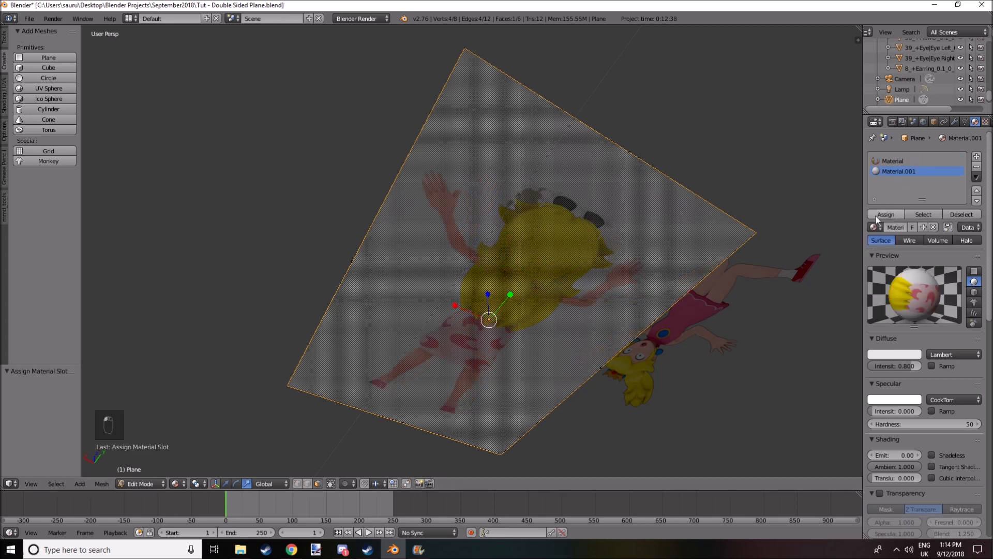
- Enable Z Transparency on Material.001 and set its alpha to 0
middle_drag(534, 228, 512, 230)
scroll(907, 386, down, 5)
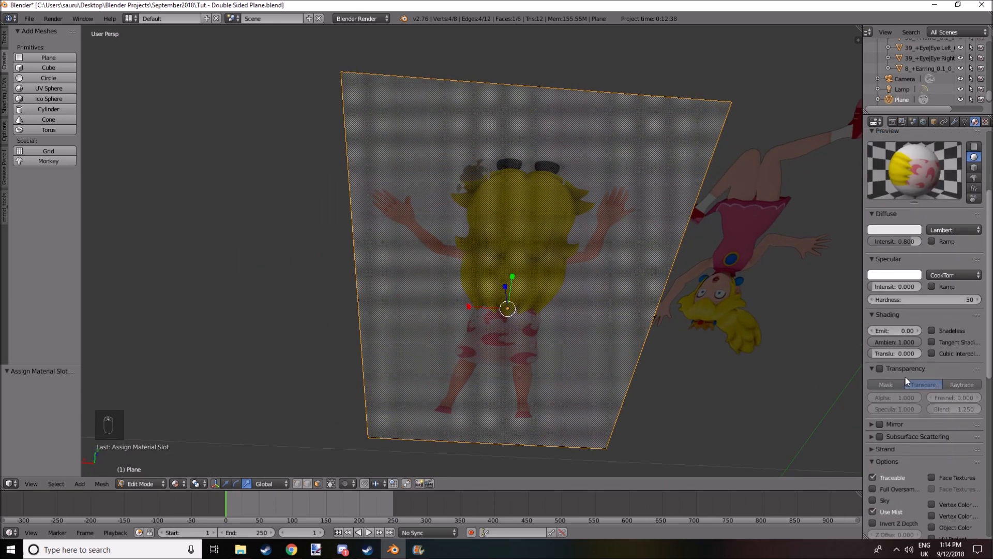
click(880, 368)
drag(898, 397, 875, 398)
scroll(958, 202, up, 5)
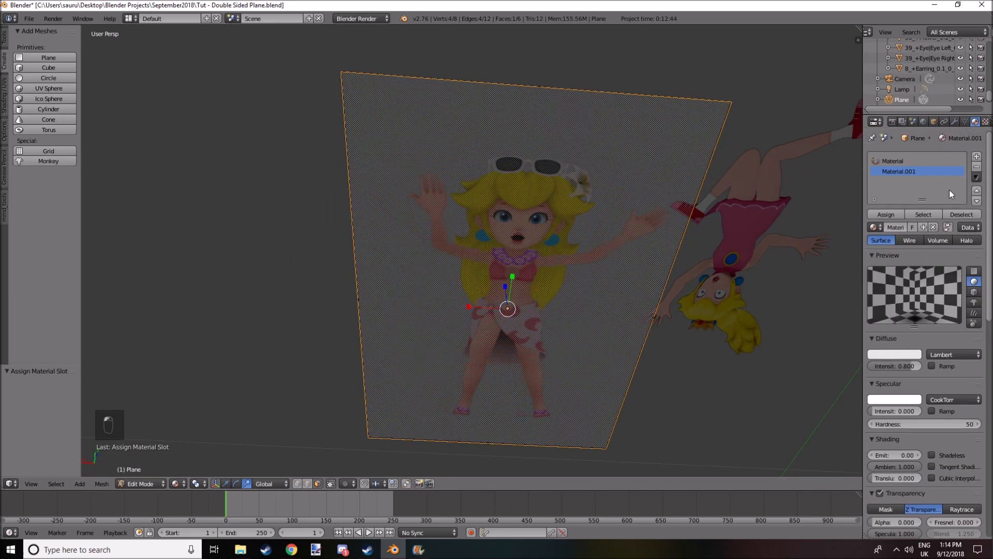
- Let the aaaaatest2.png texture influence alpha at 1.000, and return to Object Mode
click(985, 121)
scroll(911, 402, down, 5)
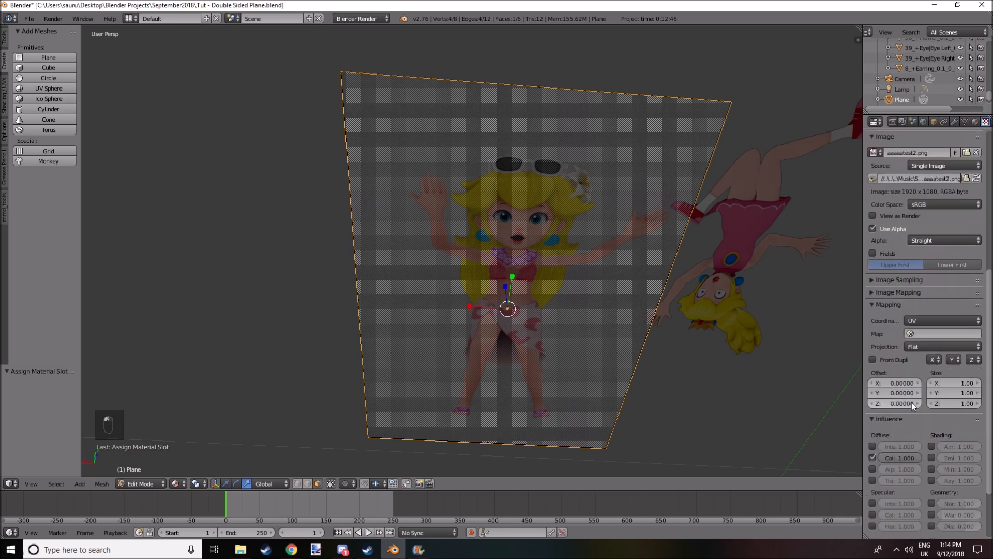
click(872, 468)
middle_drag(390, 242, 666, 411)
key(Tab)
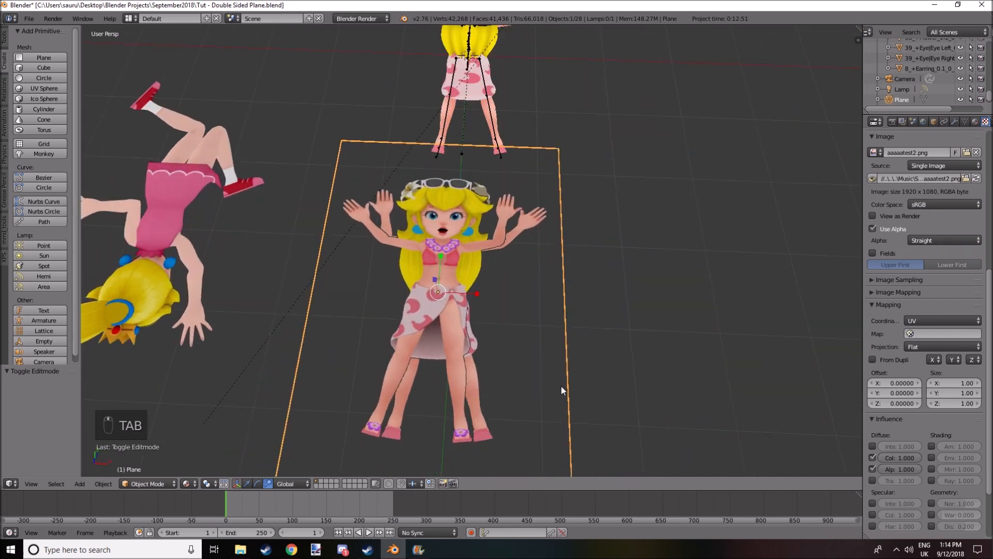
- Try to rotate the armature's root ground bone about 180° around global Y in the camera view
key(KP_0)
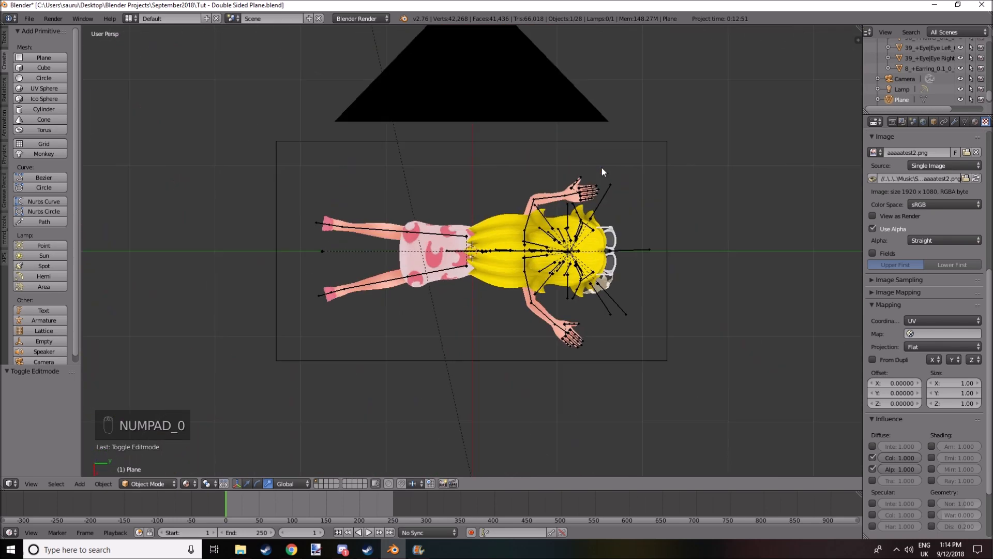
right_click(251, 247)
key(r)
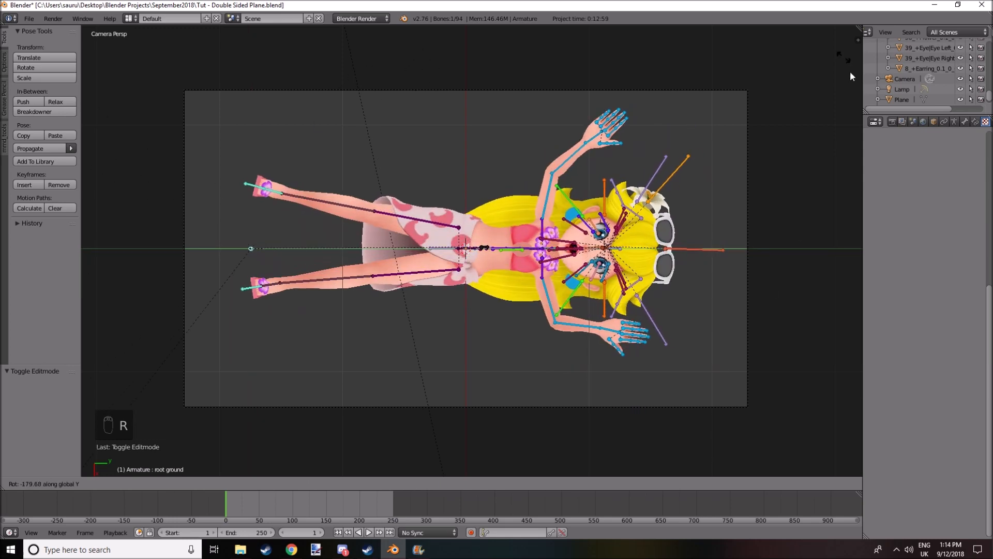
right_click(186, 110)
- Compare Material.001's preview on the flat plane, sphere, cube and sphere with sky background
middle_drag(262, 112, 656, 69)
middle_drag(681, 253, 649, 294)
middle_drag(576, 232, 519, 232)
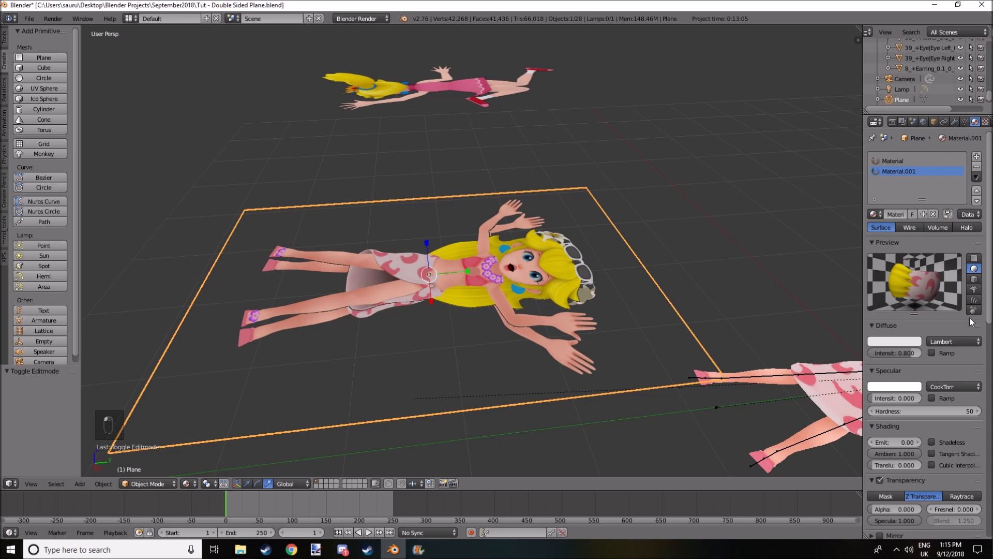
click(974, 259)
click(974, 269)
click(974, 279)
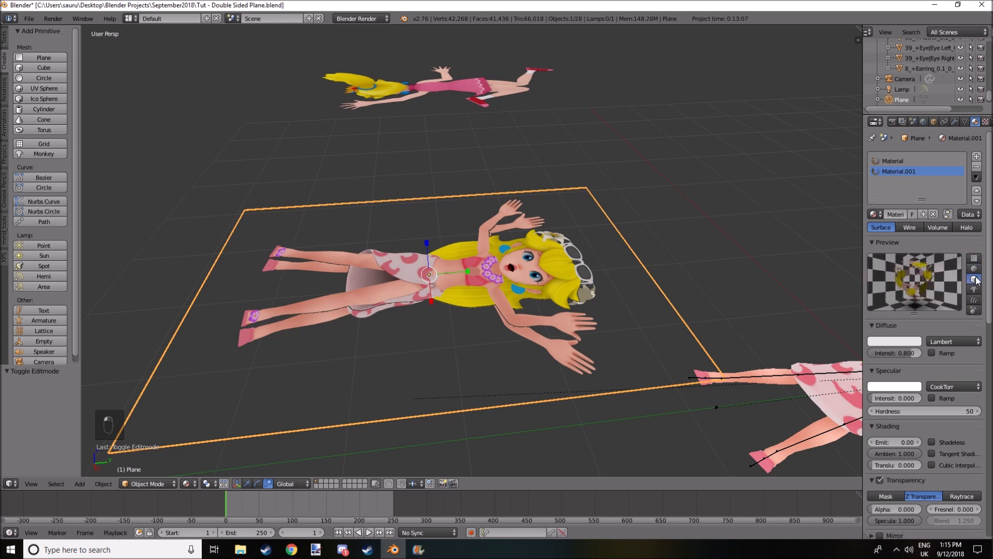
click(975, 310)
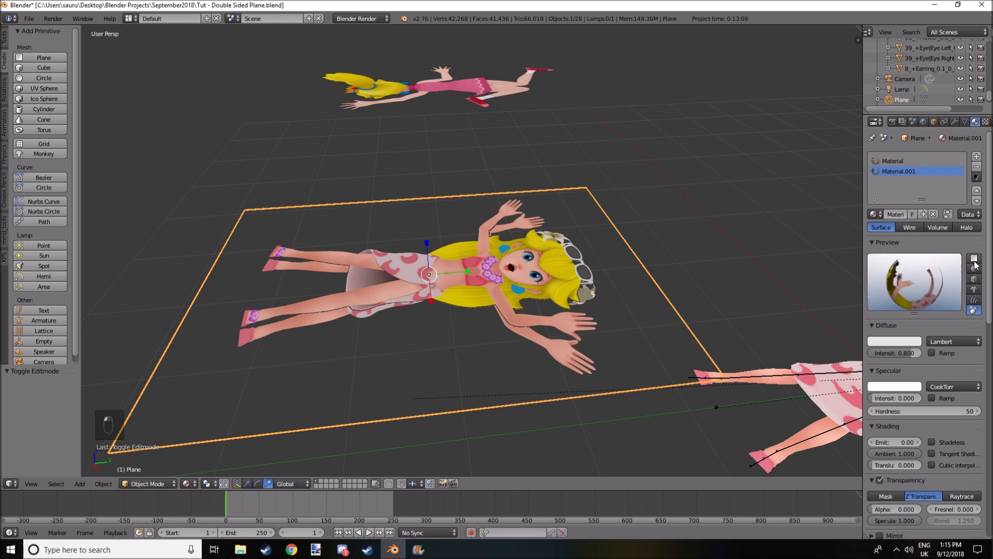
- Review the image, mapping and influence settings of the aaaaatest2.png texture
click(986, 122)
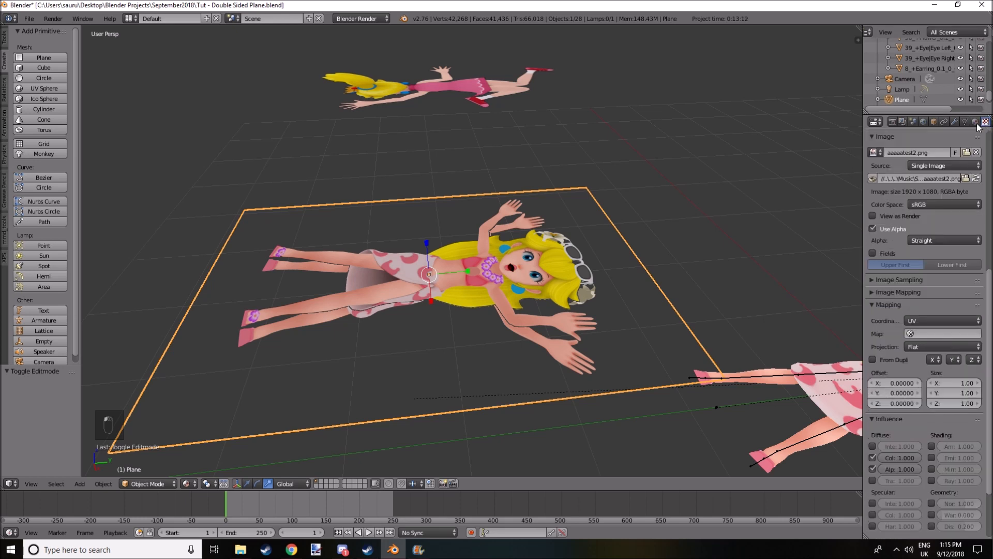
scroll(955, 258, up, 2)
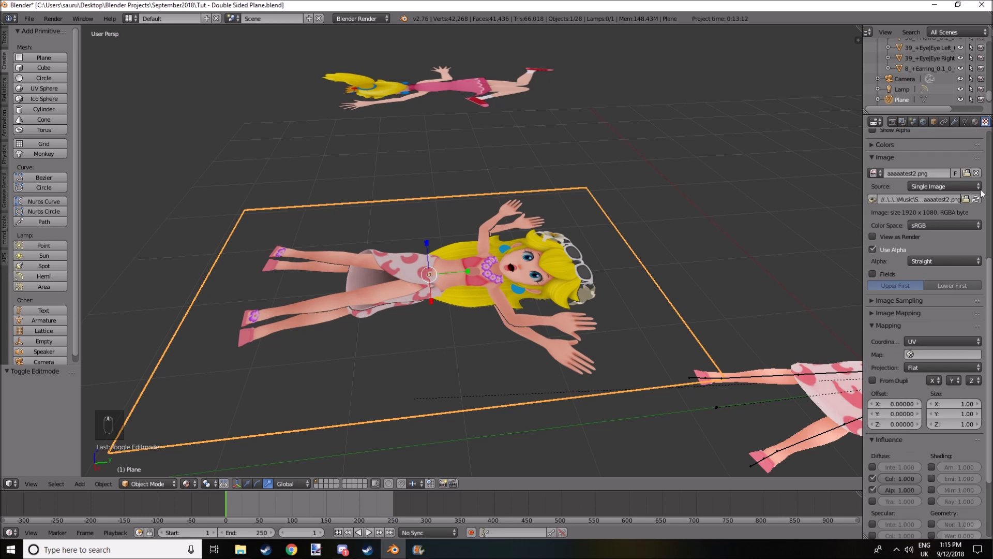
scroll(961, 252, up, 5)
- Deselect everything and inspect the textured plane's transparency from above and from shallow angles
middle_drag(542, 220, 519, 261)
key(a)
scroll(679, 279, up, 3)
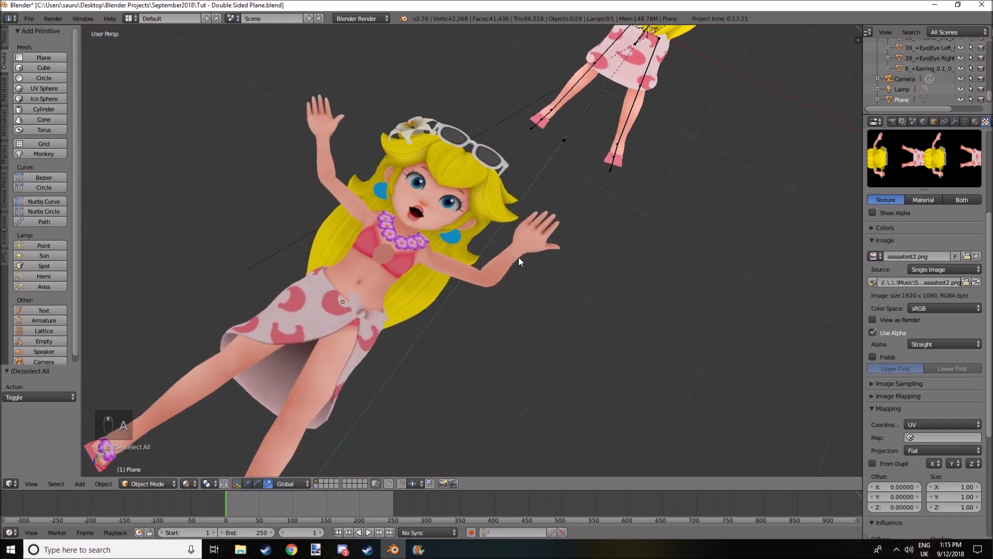
middle_drag(515, 204, 476, 232)
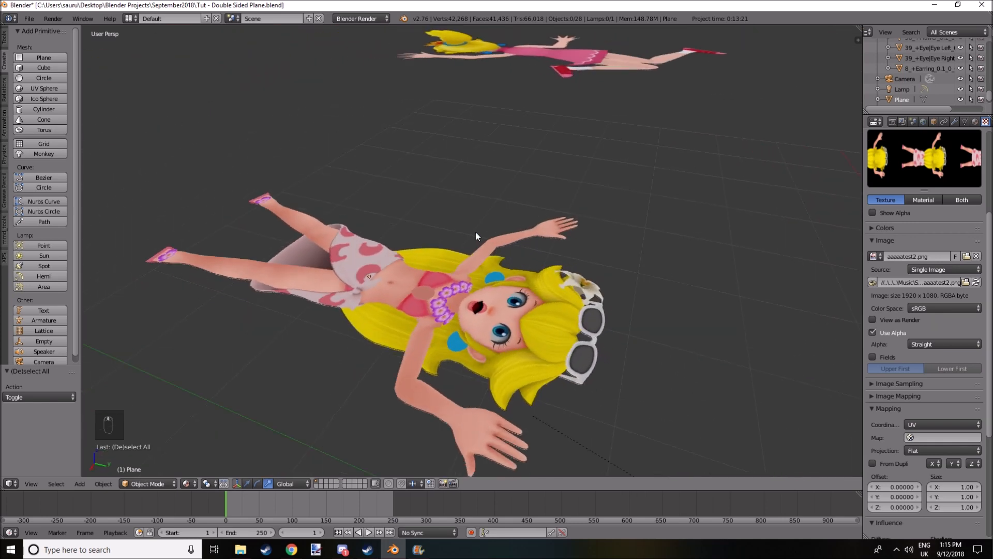
middle_drag(362, 241, 427, 202)
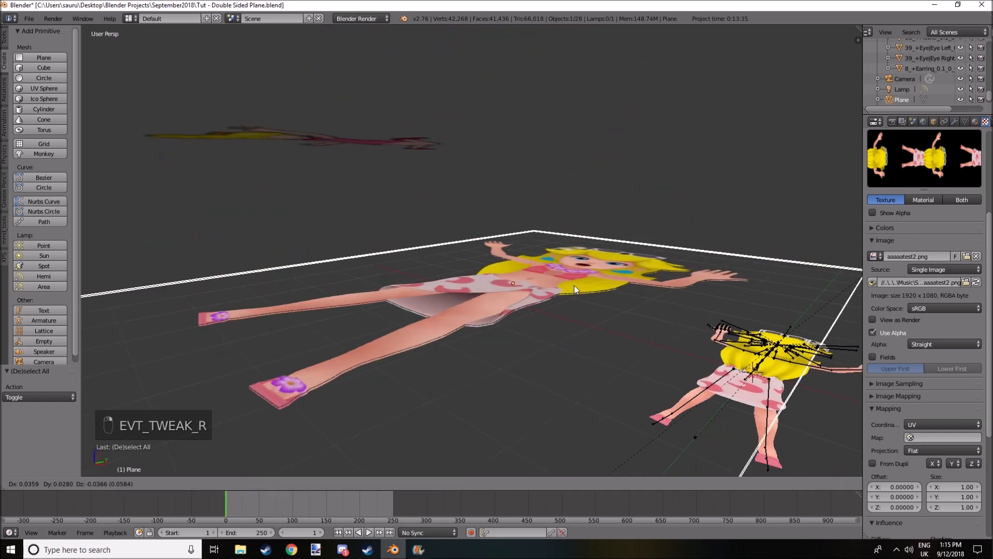
- Try to rotate the textured plane about the global X axis to check both of its sides
right_click(509, 261)
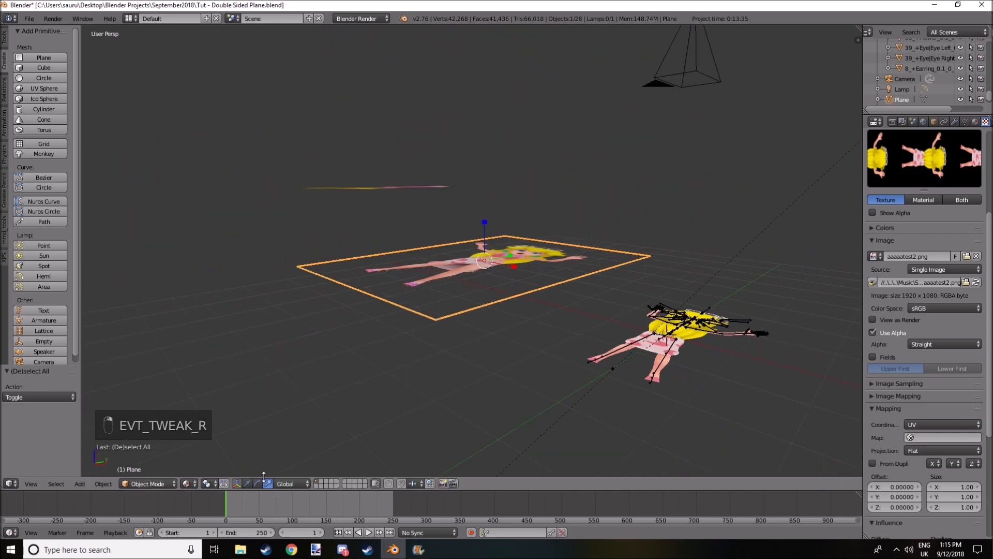
key(r)
key(r)
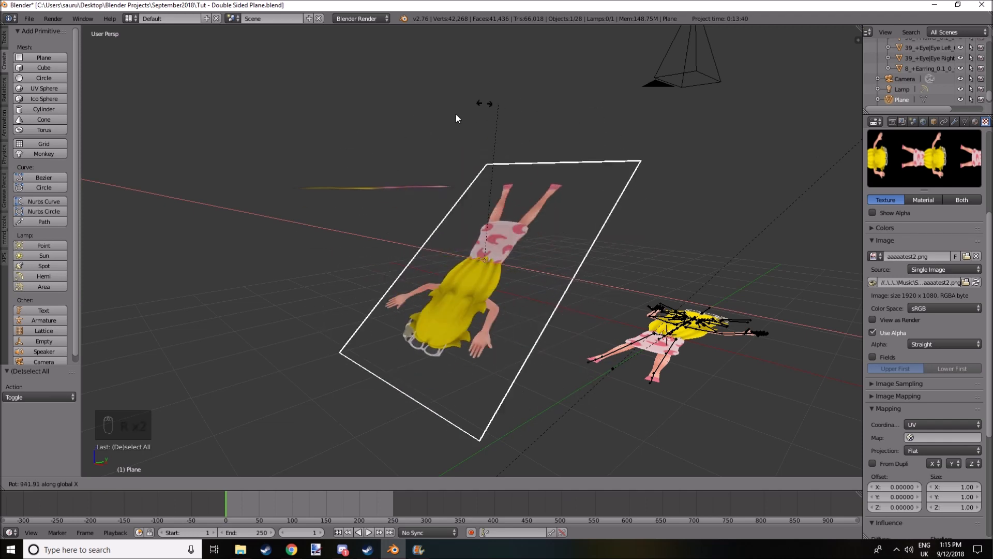
click(442, 171)
right_click(406, 273)
shift+middle_drag(444, 173, 499, 305)
key(r)
key(x)
right_click(403, 273)
- Compare the textured plane with the original character models from several angles, leaving all objects deselected
key(a)
right_click(403, 278)
scroll(403, 278, up, 3)
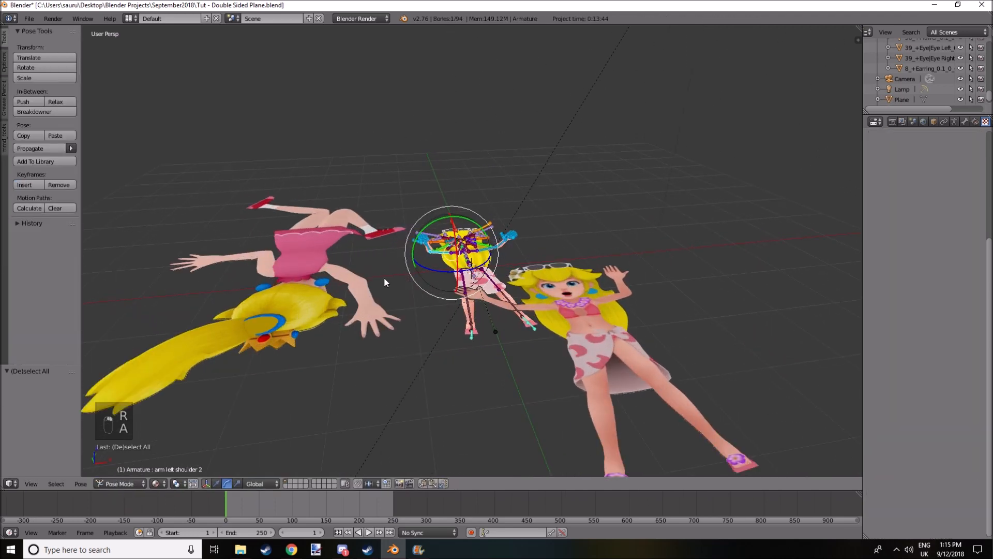
right_click(342, 254)
middle_drag(342, 254, 334, 237)
scroll(446, 337, up, 2)
middle_drag(455, 344, 430, 329)
shift+middle_drag(430, 329, 351, 252)
right_click(435, 256)
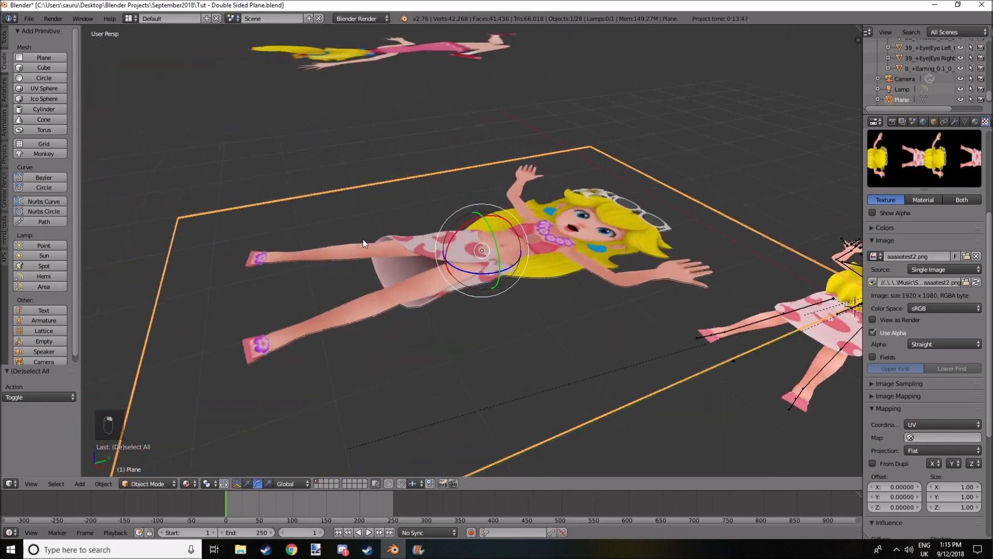
middle_drag(505, 207, 605, 195)
scroll(463, 191, down, 6)
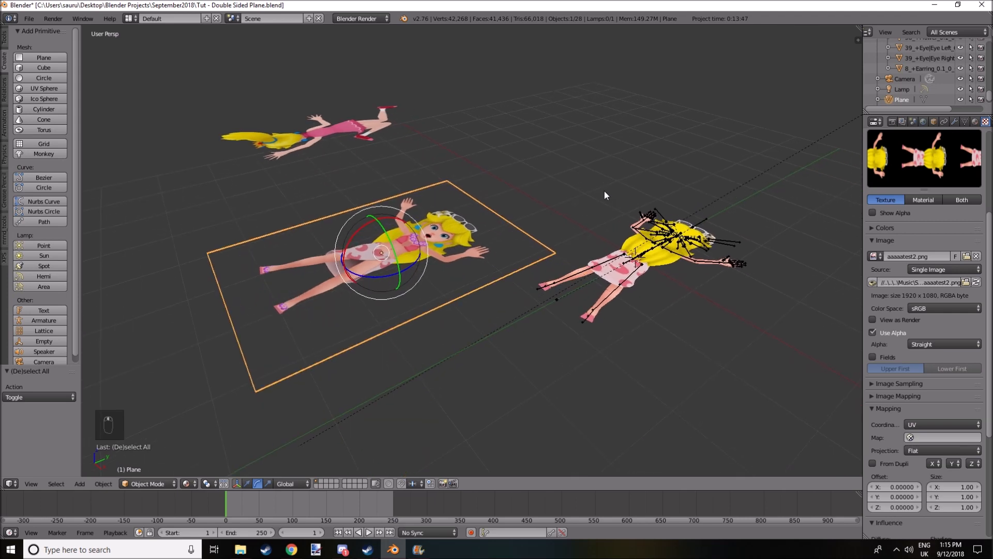
key(a)
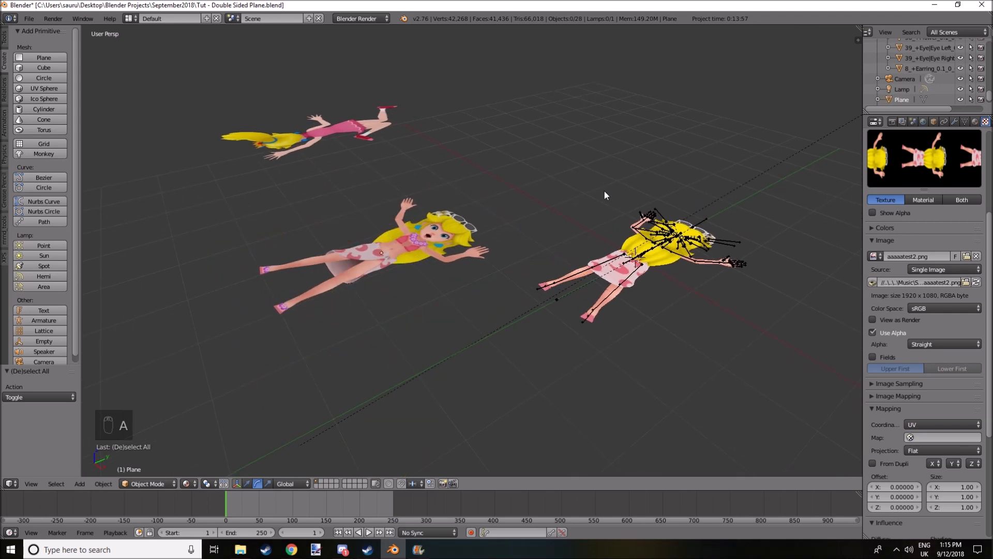